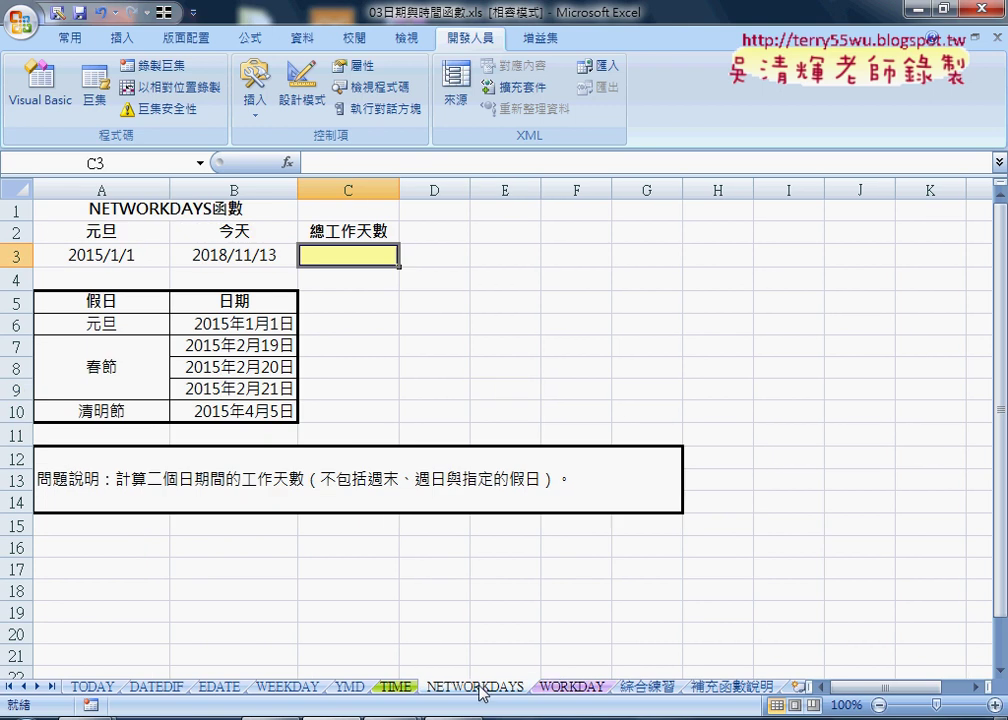
Step: Compare the WORKDAY and NETWORKDAYS sheets, then check A3's start date and B3's TODAY formula
{"action": "left_click", "coordinate": [566, 690]}
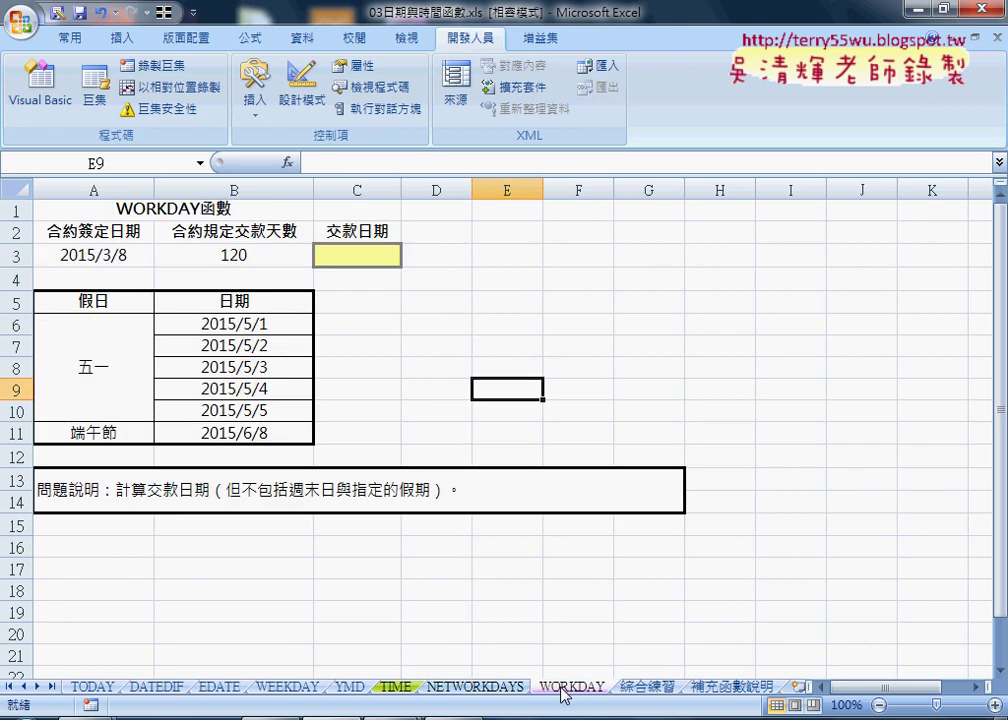
{"action": "left_click", "coordinate": [509, 688]}
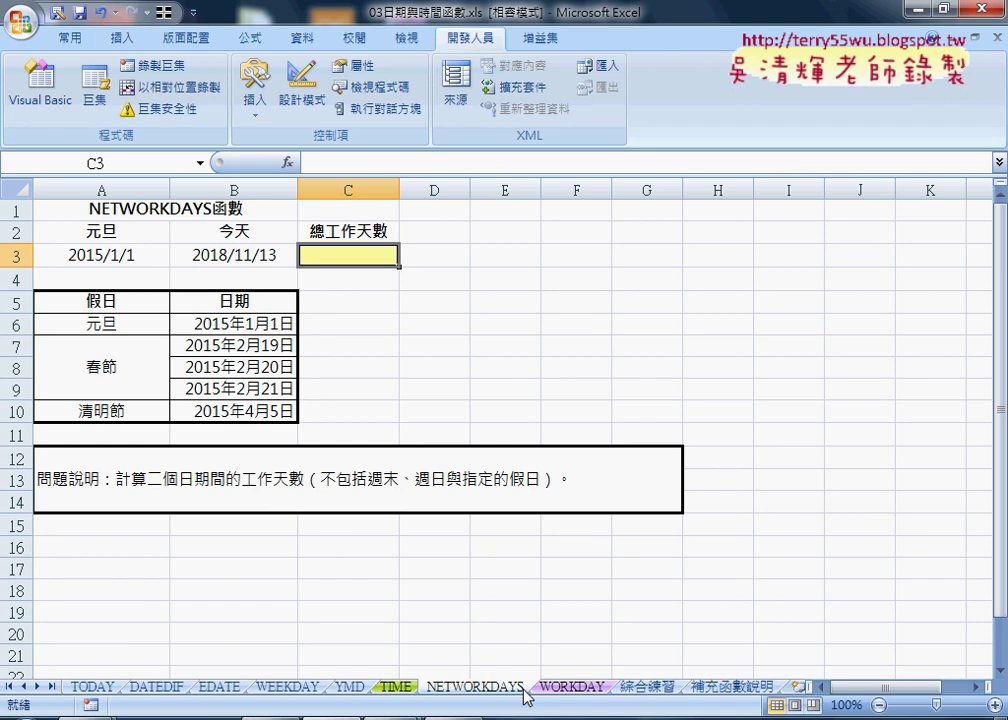
{"action": "left_click", "coordinate": [572, 687]}
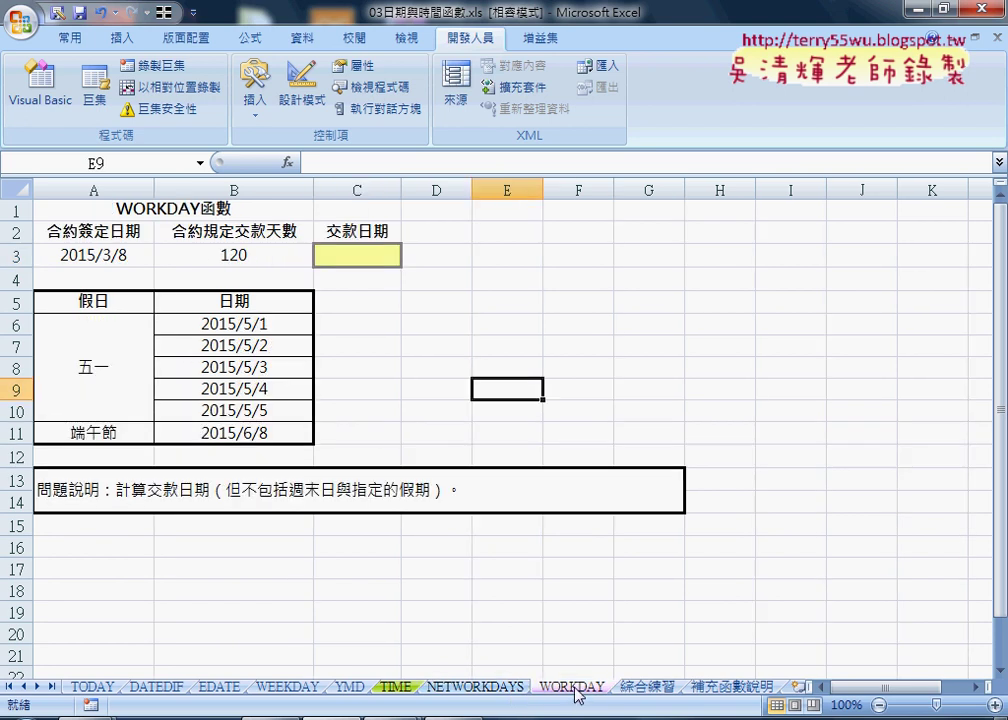
{"action": "left_click", "coordinate": [265, 255]}
{"action": "left_click", "coordinate": [362, 259]}
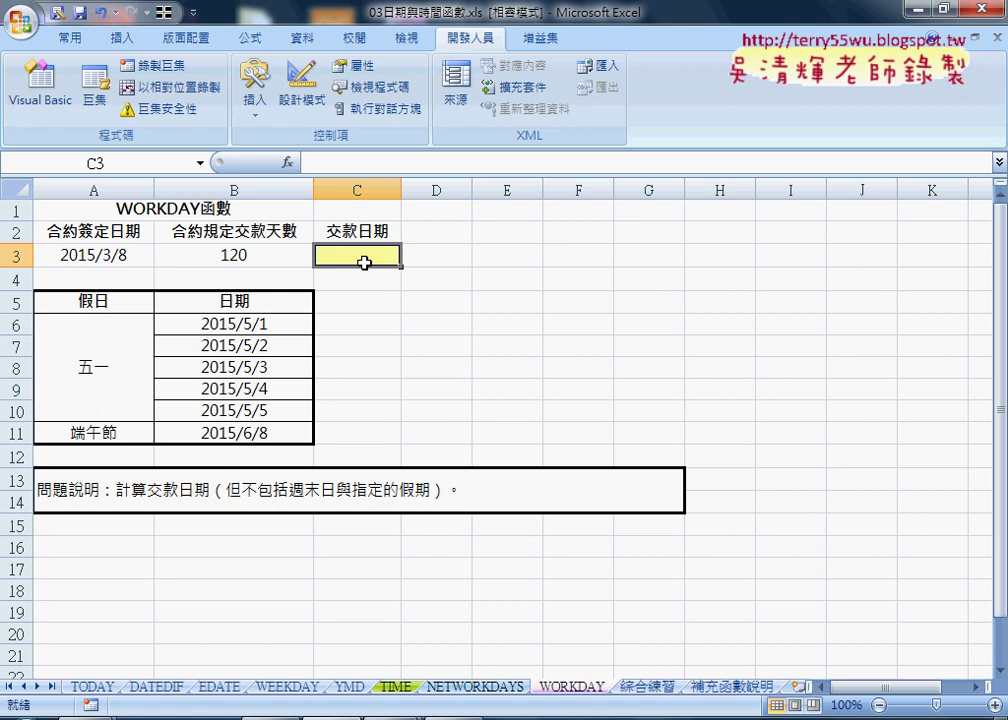
{"action": "left_click", "coordinate": [478, 688]}
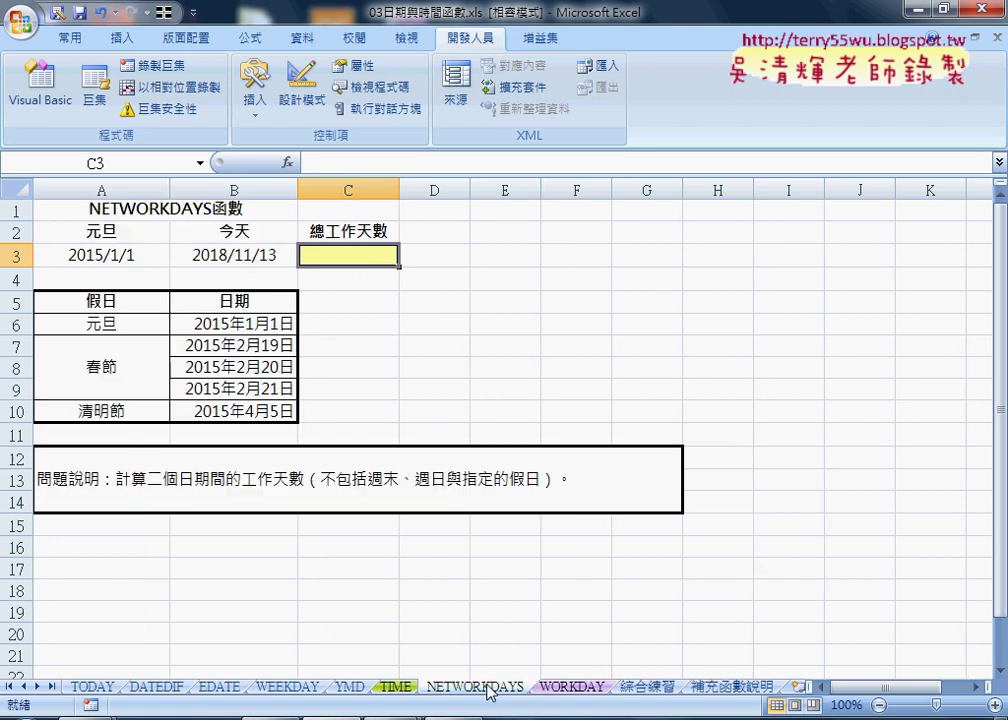
{"action": "left_click", "coordinate": [576, 688]}
{"action": "left_click", "coordinate": [505, 688]}
{"action": "left_click", "coordinate": [568, 688]}
{"action": "left_click", "coordinate": [493, 688]}
{"action": "left_click", "coordinate": [106, 256]}
{"action": "left_click", "coordinate": [234, 256]}
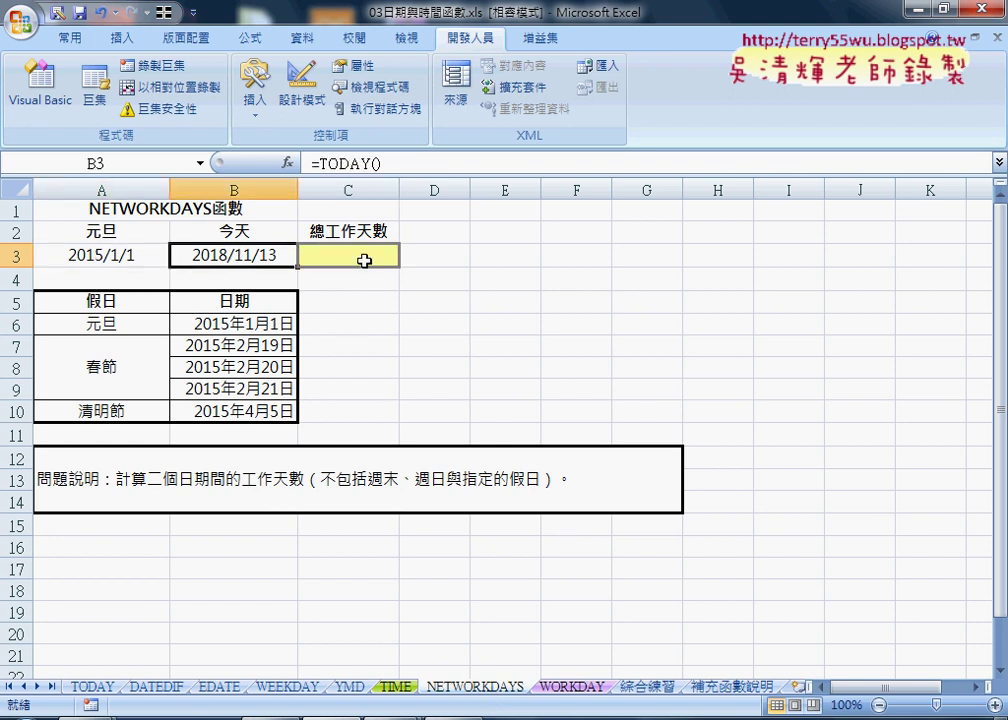
{"action": "left_click", "coordinate": [364, 261]}
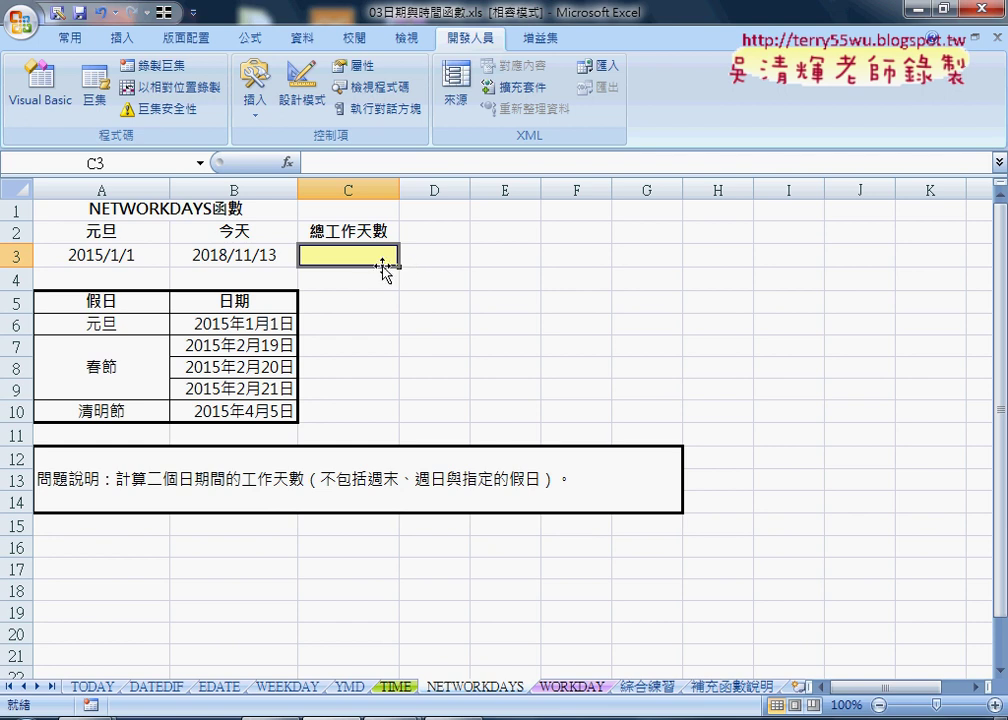
Step: Insert NETWORKDAYS into C3 with start date A3 and end date B3, previewing 1009
{"action": "left_click", "coordinate": [288, 162]}
{"action": "left_click_drag", "start_coordinate": [634, 262], "coordinate": [557, 164]}
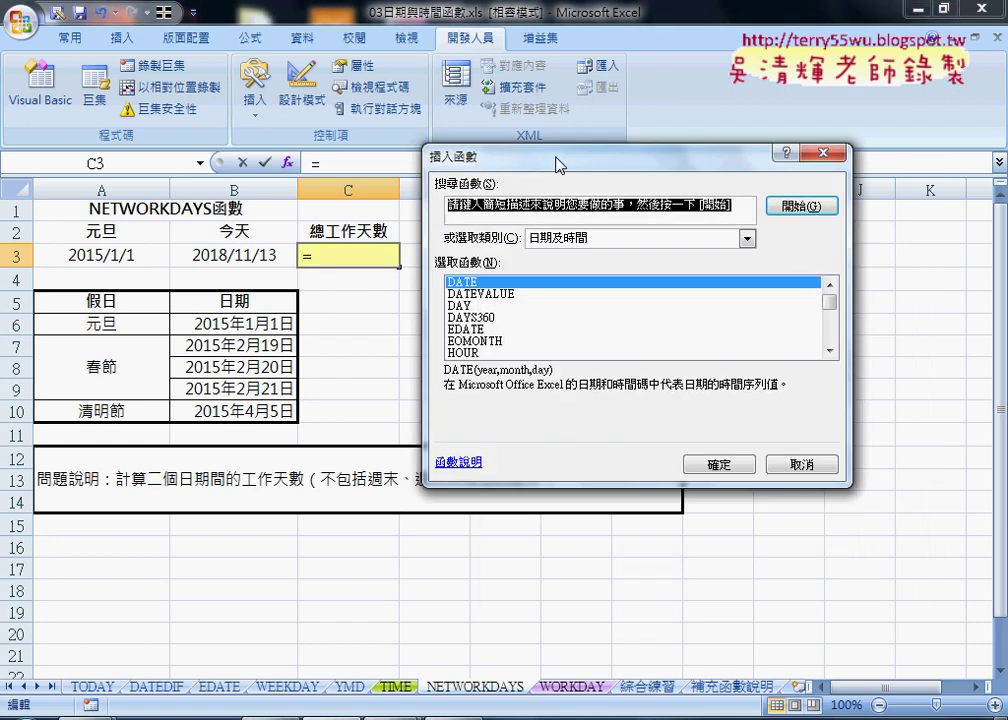
{"action": "left_click_drag", "start_coordinate": [829, 305], "coordinate": [829, 318]}
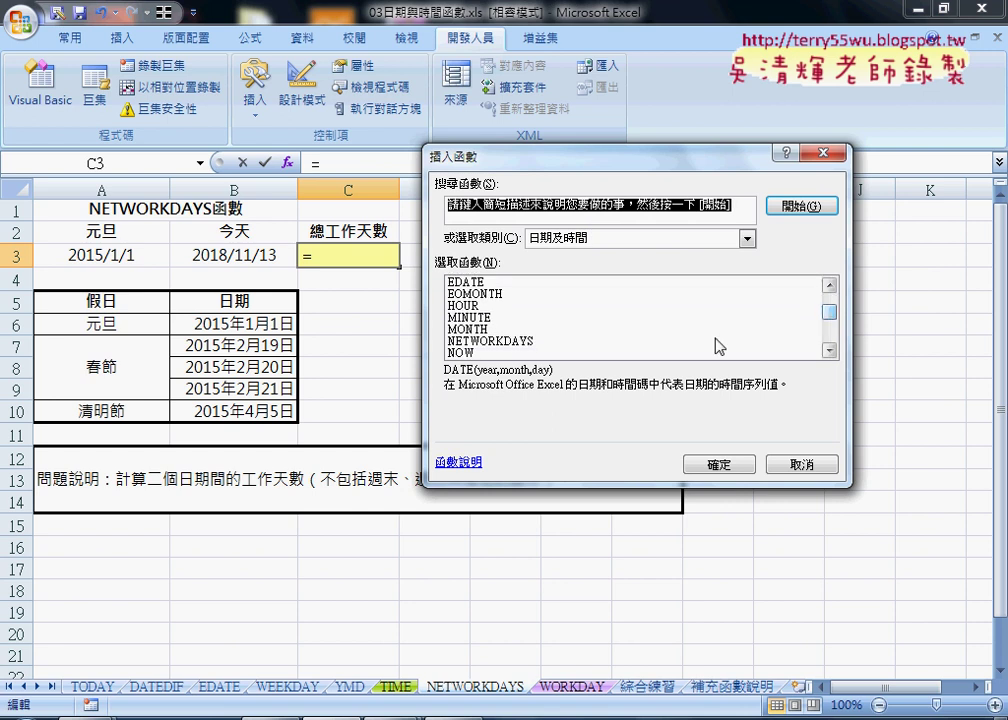
{"action": "left_click", "coordinate": [537, 342]}
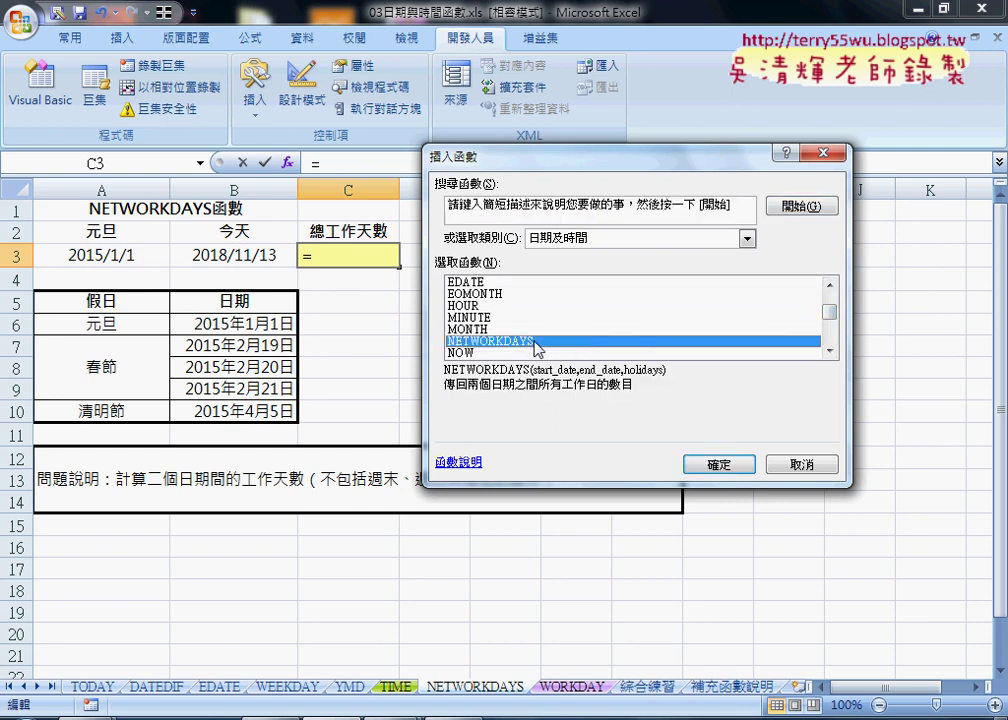
{"action": "left_click", "coordinate": [720, 466]}
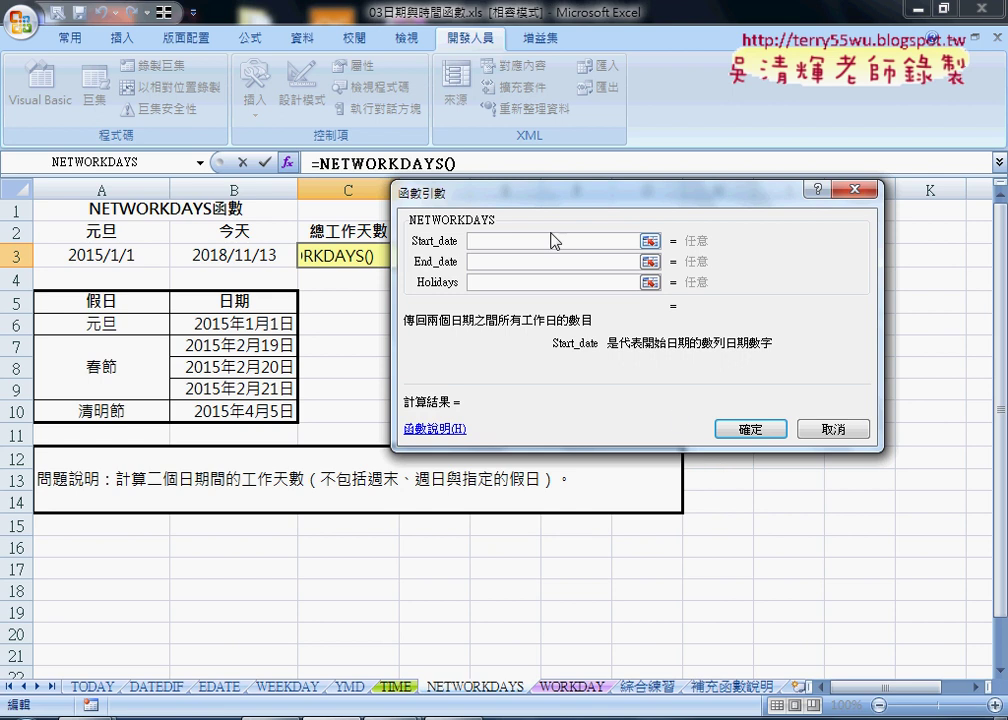
{"action": "left_click", "coordinate": [135, 255]}
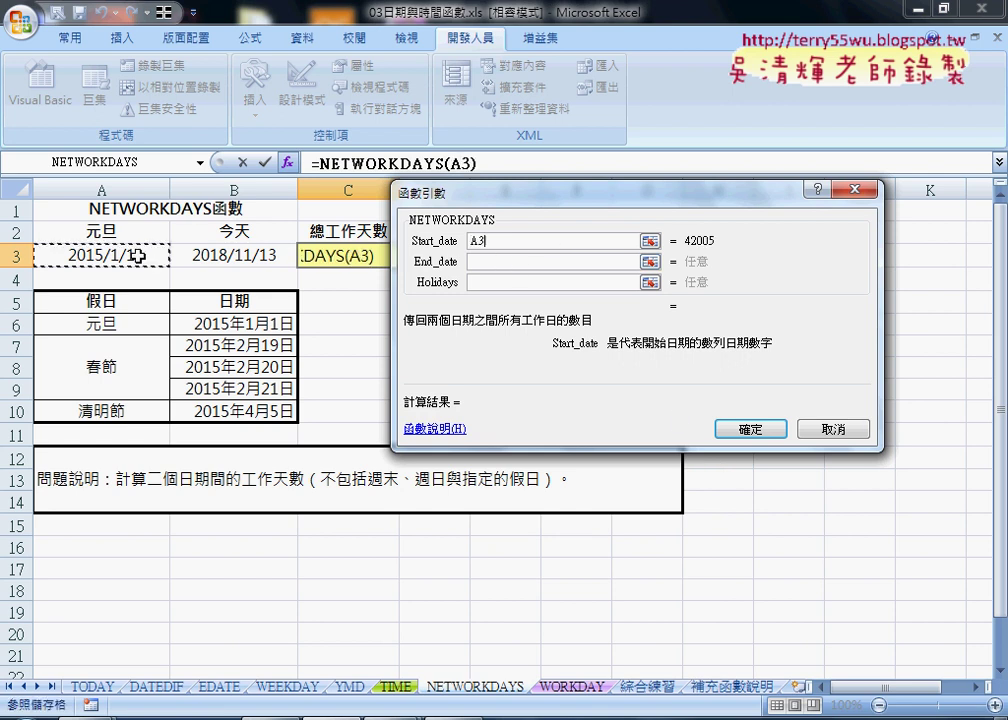
{"action": "key", "text": "Tab"}
{"action": "left_click", "coordinate": [233, 256]}
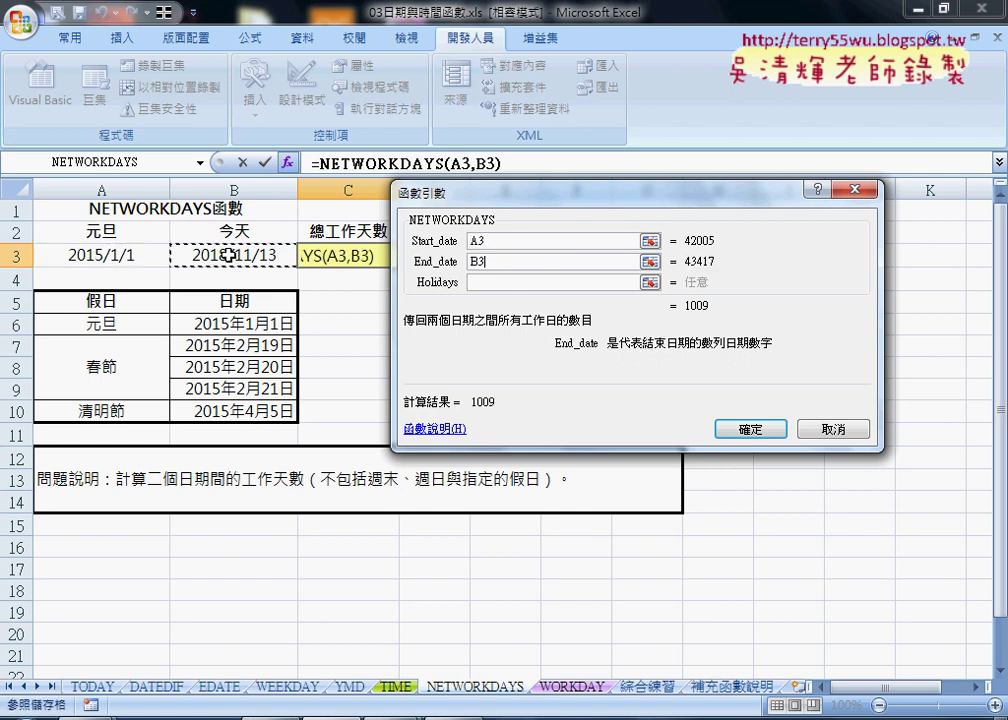
{"action": "left_click", "coordinate": [482, 283]}
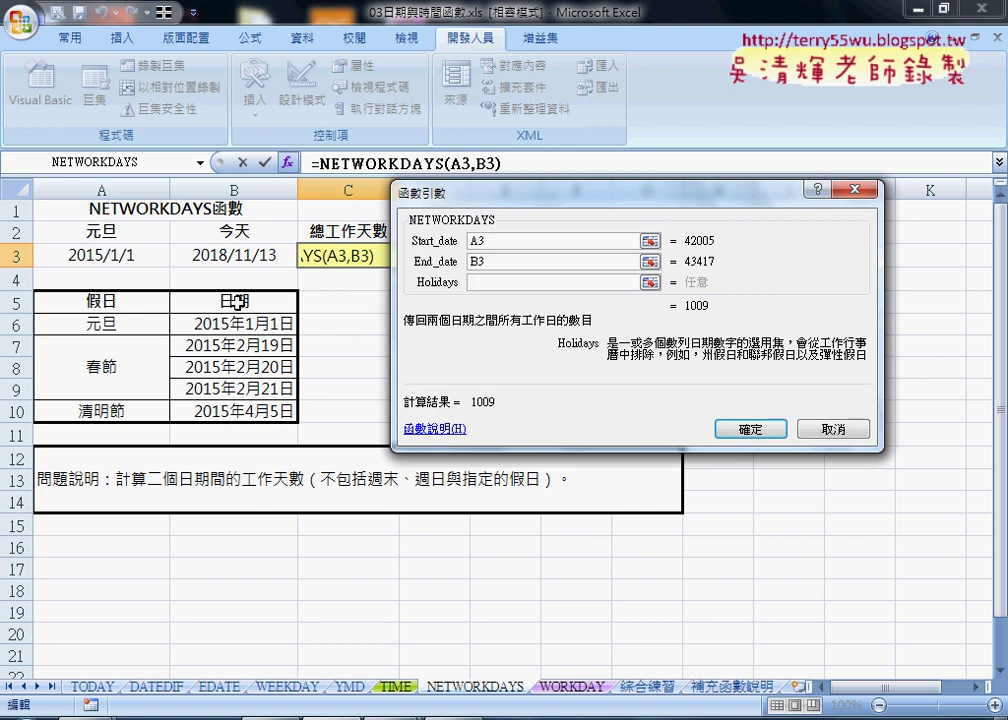
Step: Add B6:B10 as the holidays argument and confirm, so C3 shows 1006 working days
{"action": "left_click_drag", "start_coordinate": [243, 322], "coordinate": [240, 411]}
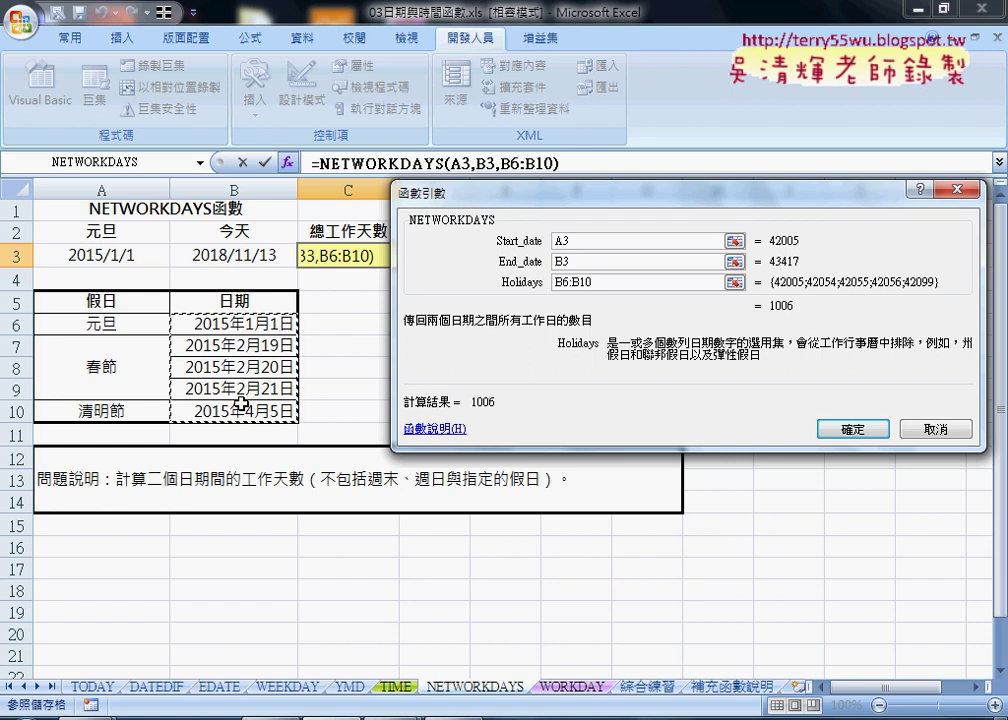
{"action": "left_click", "coordinate": [872, 427]}
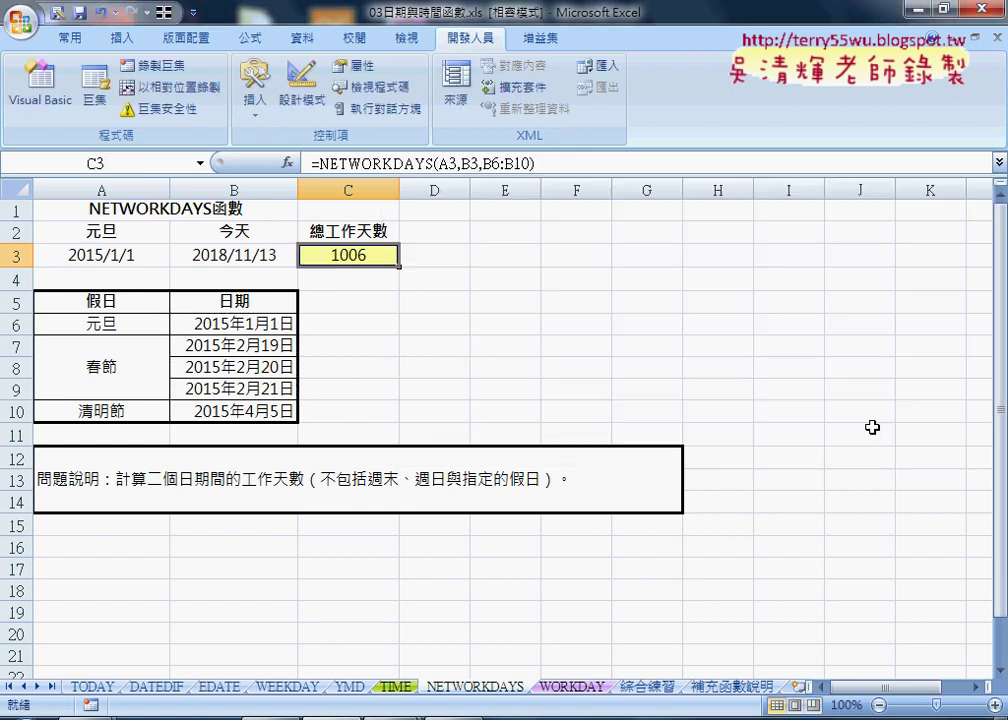
Step: On the WORKDAY sheet, enter =WORKDAY(A3,B3,B6:B11) in C3, giving 2015/8/27
{"action": "left_click", "coordinate": [578, 688]}
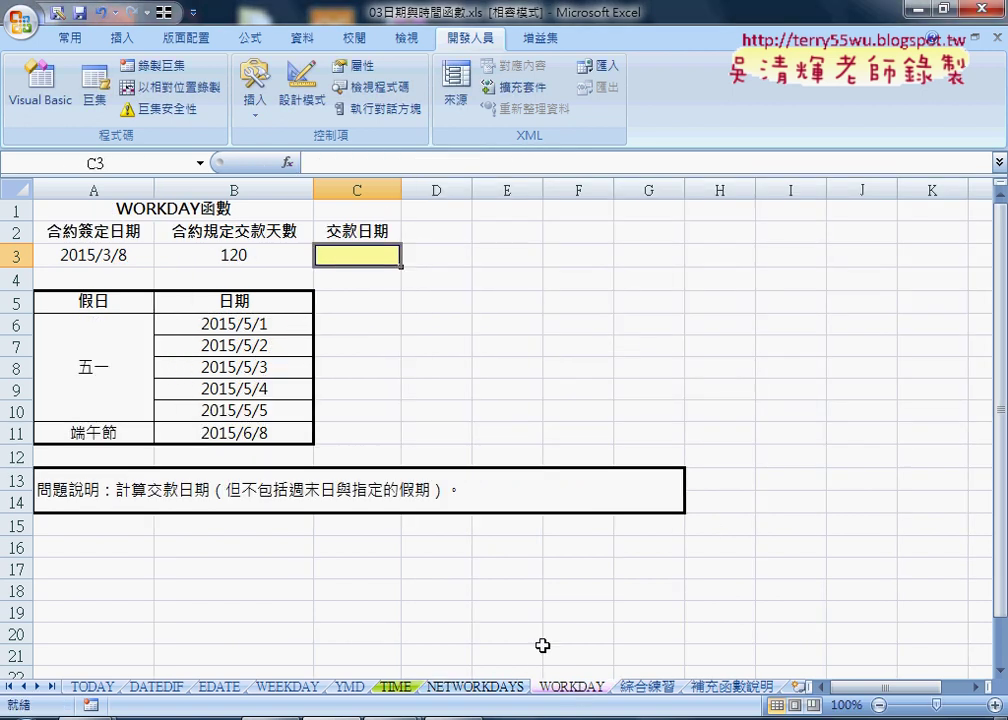
{"action": "left_click", "coordinate": [290, 165]}
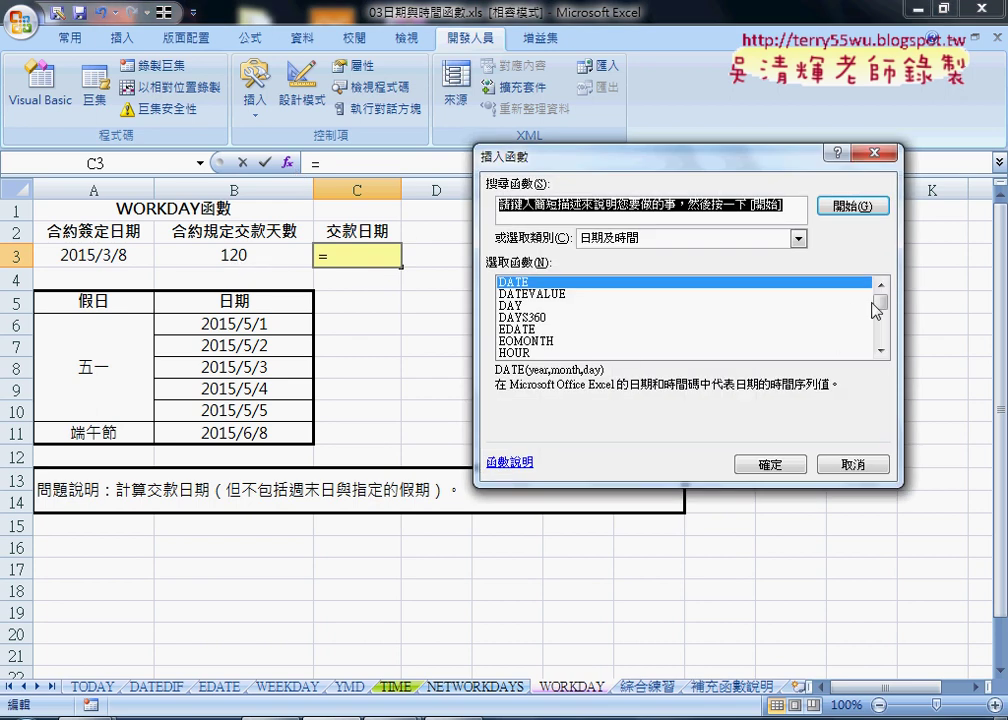
{"action": "left_click_drag", "start_coordinate": [880, 302], "coordinate": [884, 336]}
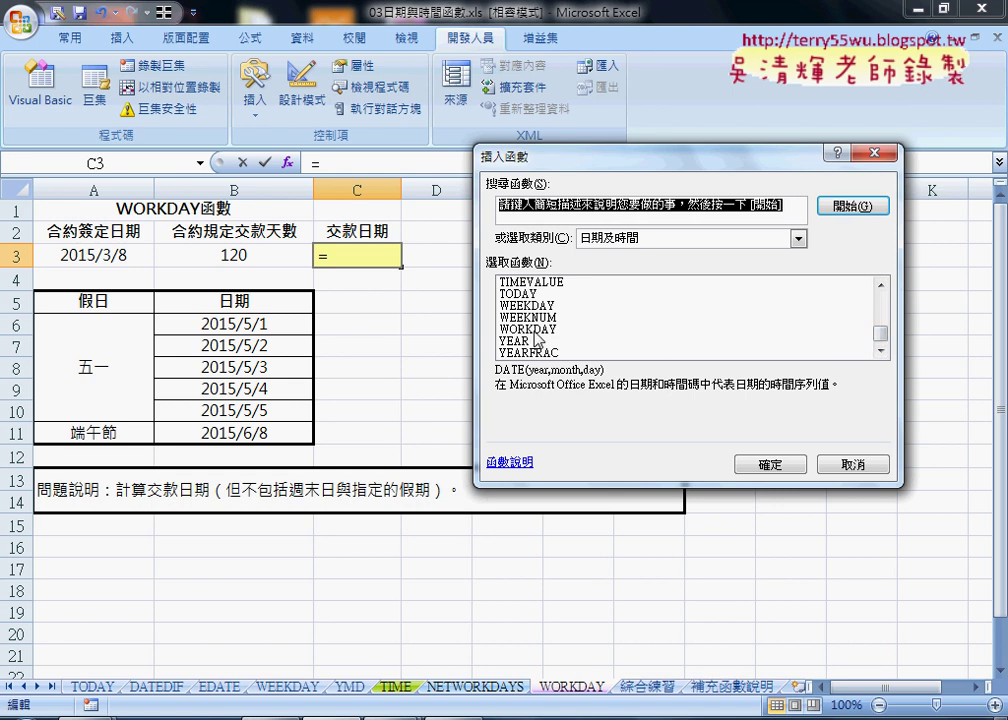
{"action": "left_click", "coordinate": [520, 329]}
{"action": "left_click", "coordinate": [785, 464]}
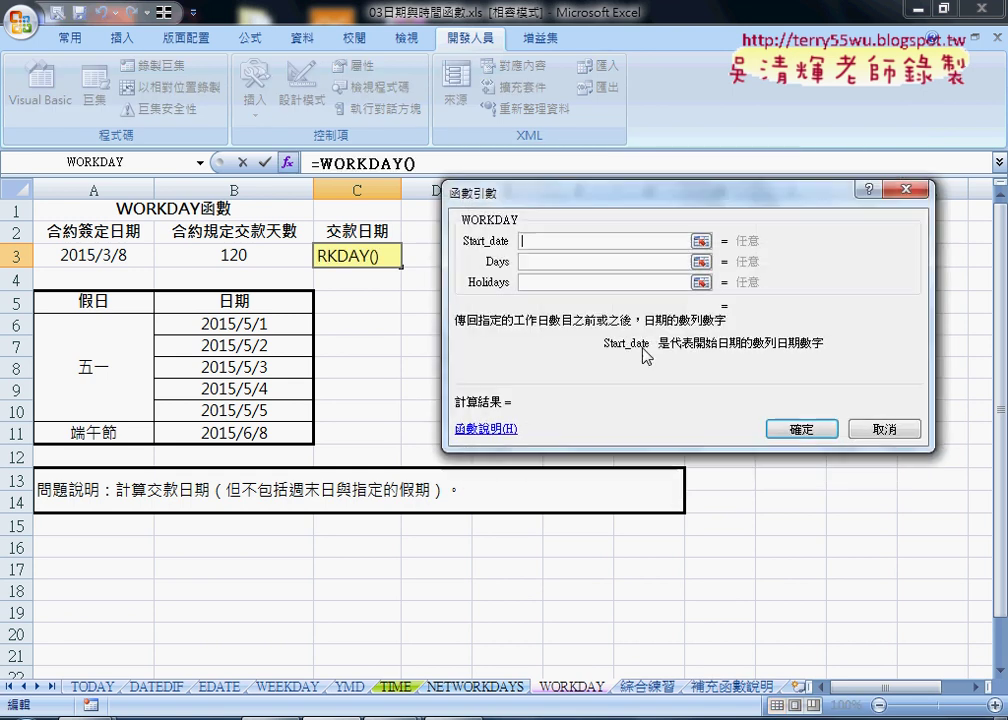
{"action": "left_click", "coordinate": [112, 255]}
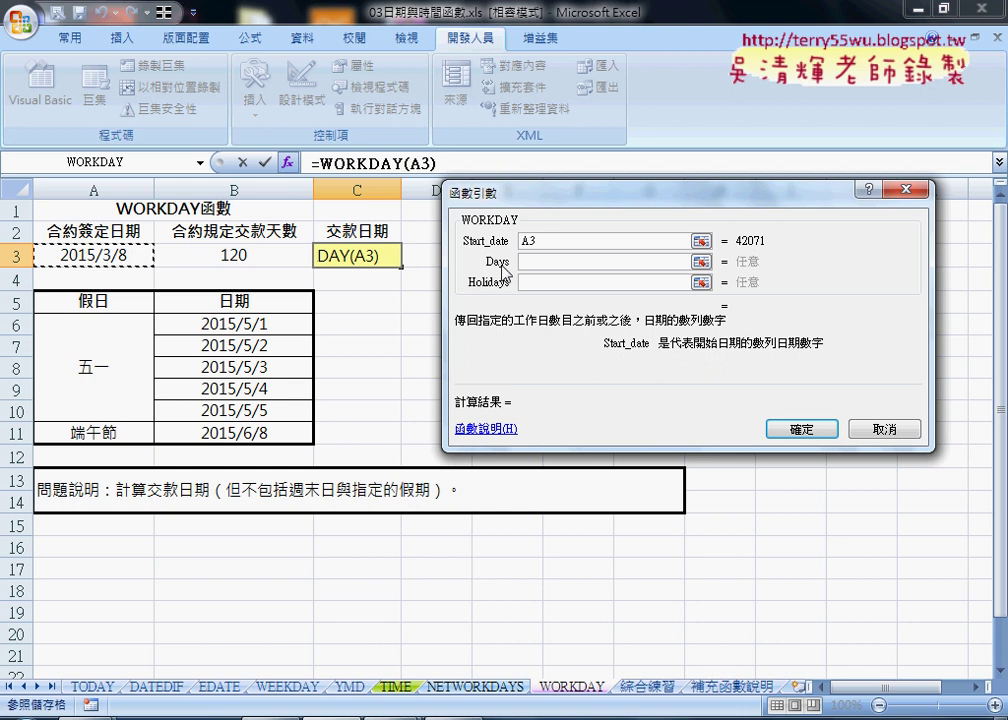
{"action": "left_click", "coordinate": [588, 262]}
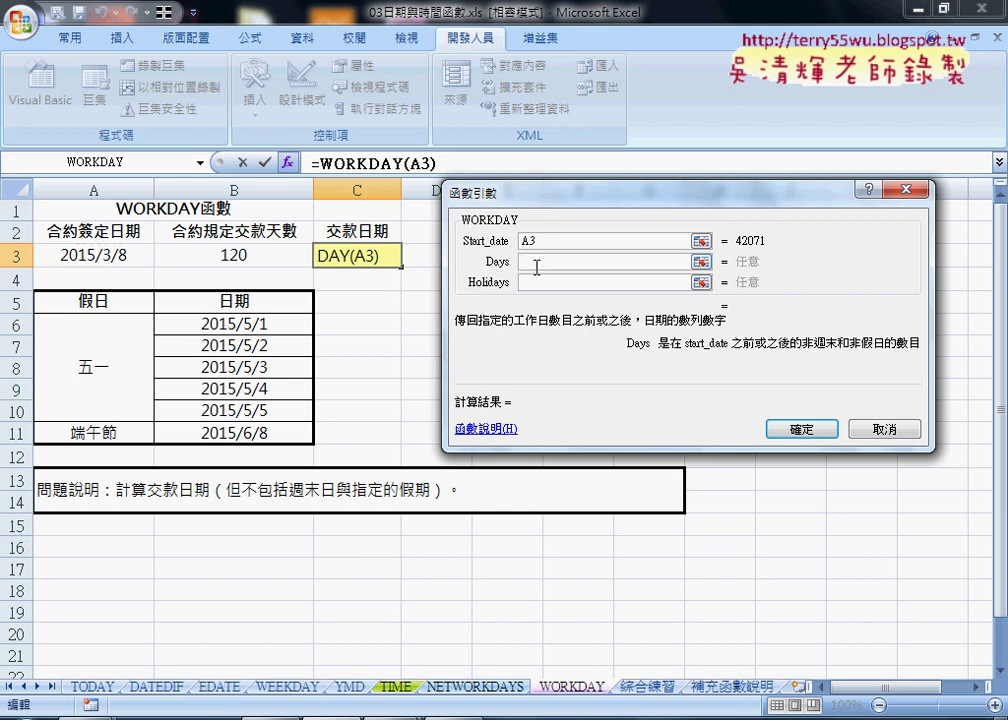
{"action": "left_click", "coordinate": [249, 257]}
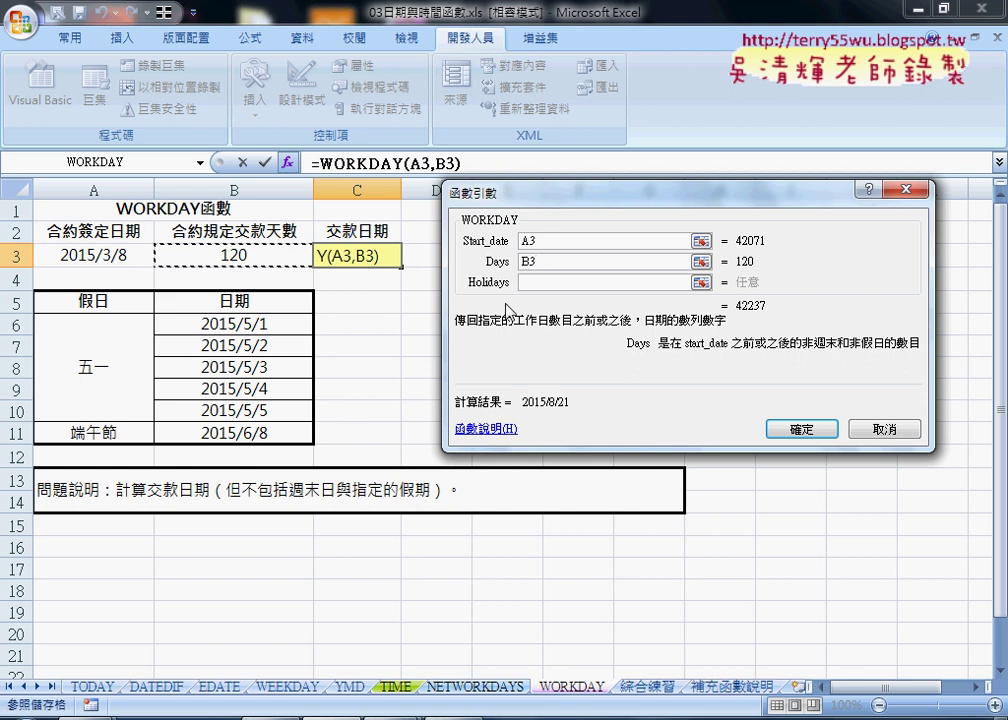
{"action": "left_click", "coordinate": [590, 282]}
{"action": "left_click_drag", "start_coordinate": [270, 321], "coordinate": [258, 428]}
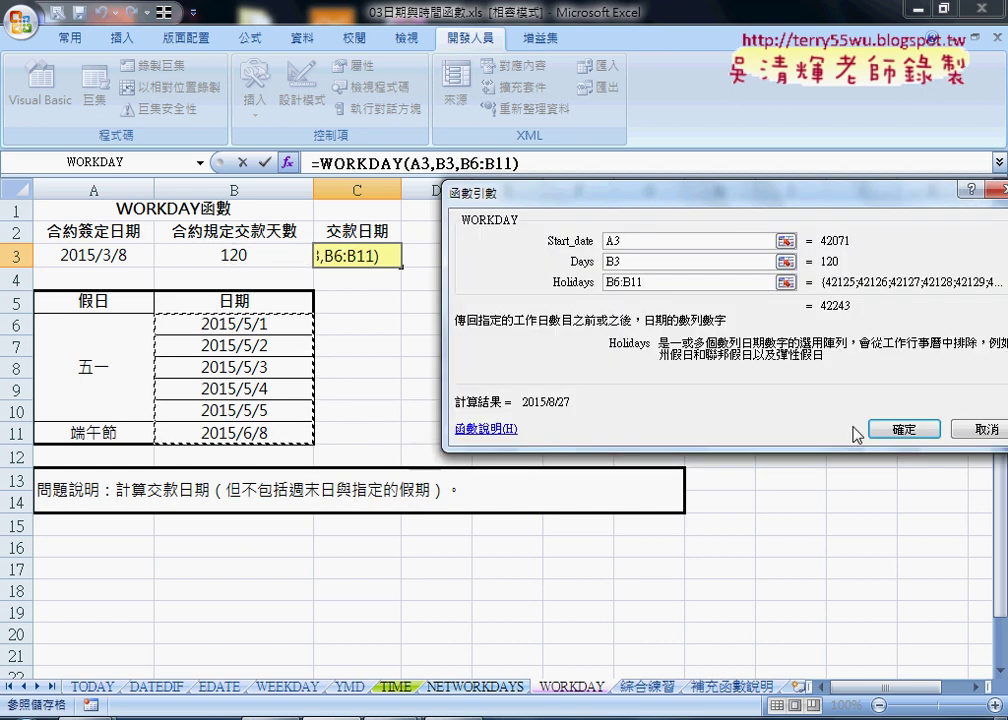
{"action": "left_click", "coordinate": [905, 429]}
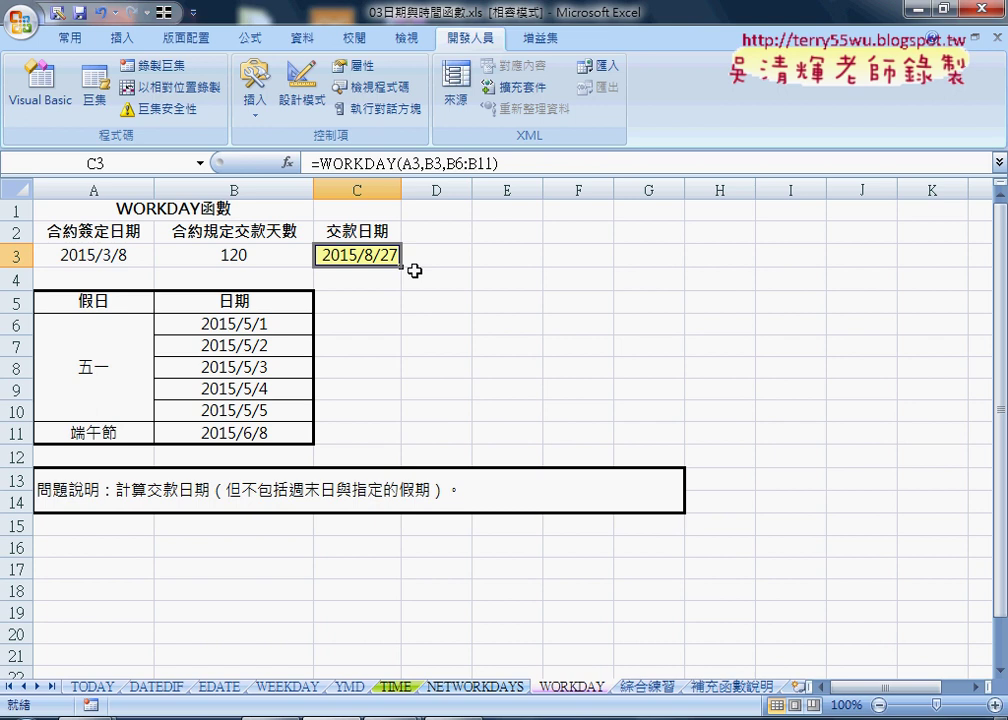
{"action": "left_click", "coordinate": [666, 689]}
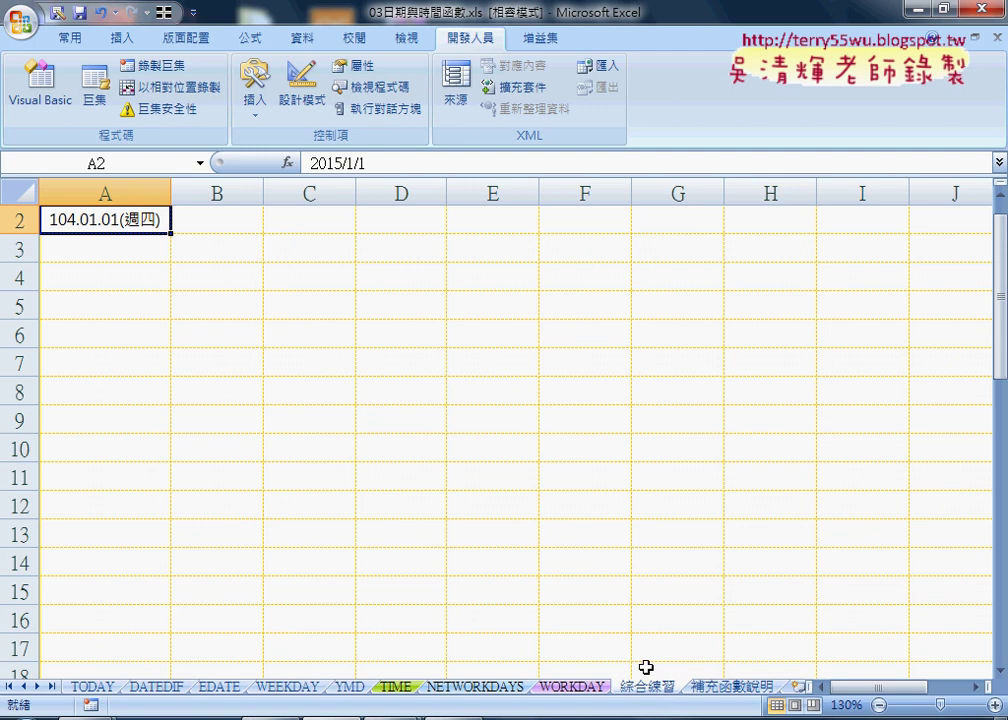
{"action": "left_click", "coordinate": [879, 706]}
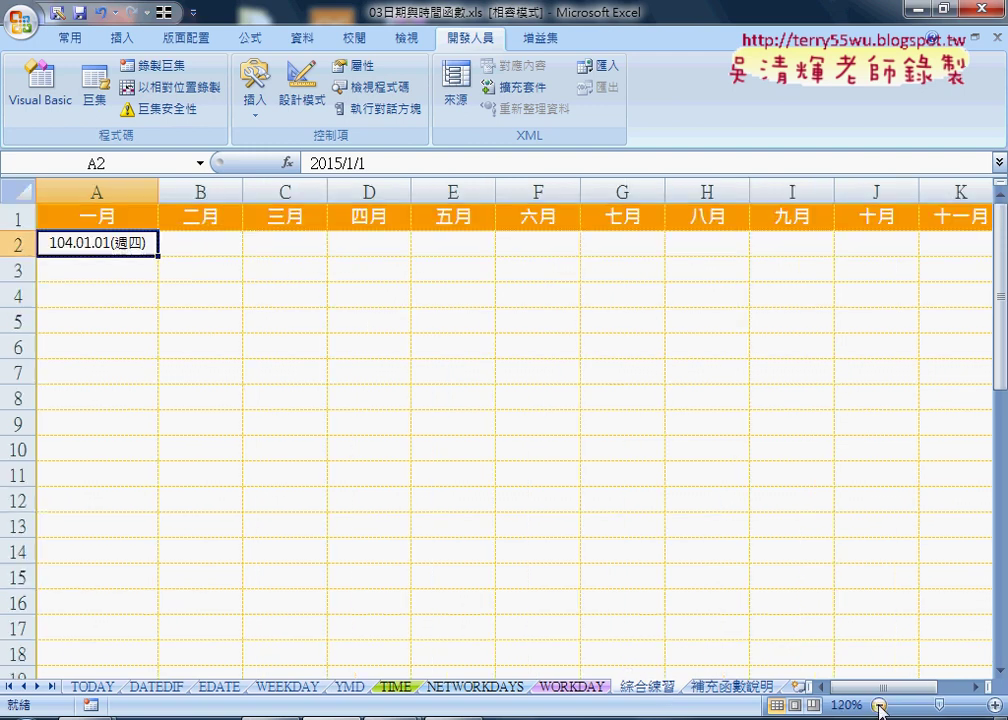
{"action": "left_click", "coordinate": [879, 706]}
{"action": "left_click", "coordinate": [879, 706]}
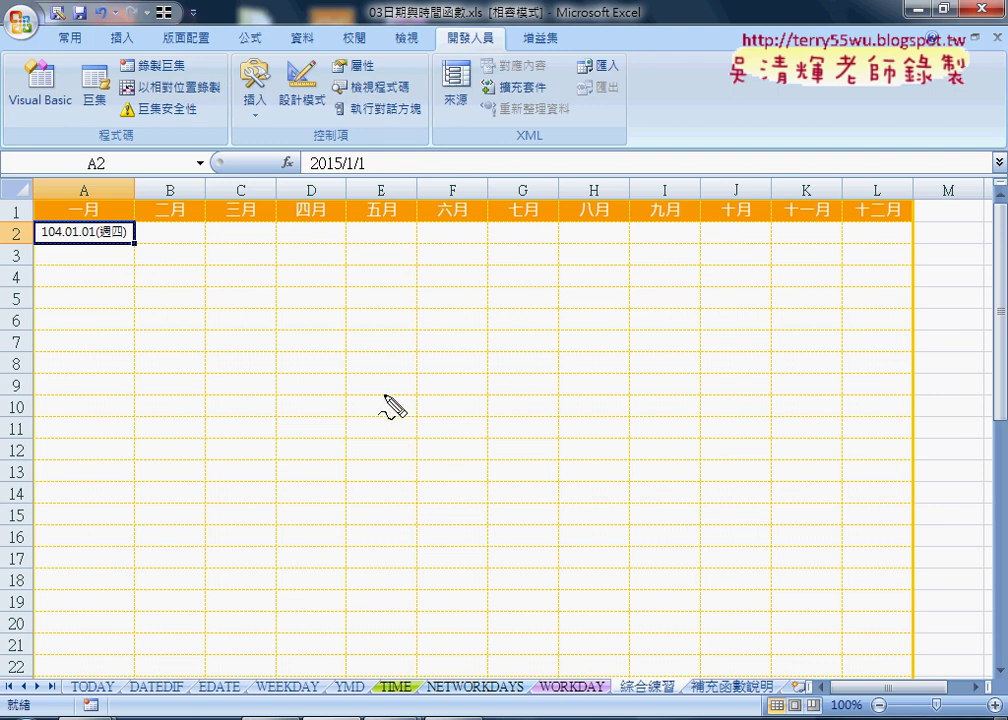
{"action": "mouse_move", "coordinate": [120, 238]}
{"action": "left_mouse_down"}
{"action": "mouse_move", "coordinate": [40, 232]}
{"action": "mouse_move", "coordinate": [128, 228]}
{"action": "mouse_move", "coordinate": [130, 244]}
{"action": "left_mouse_up"}
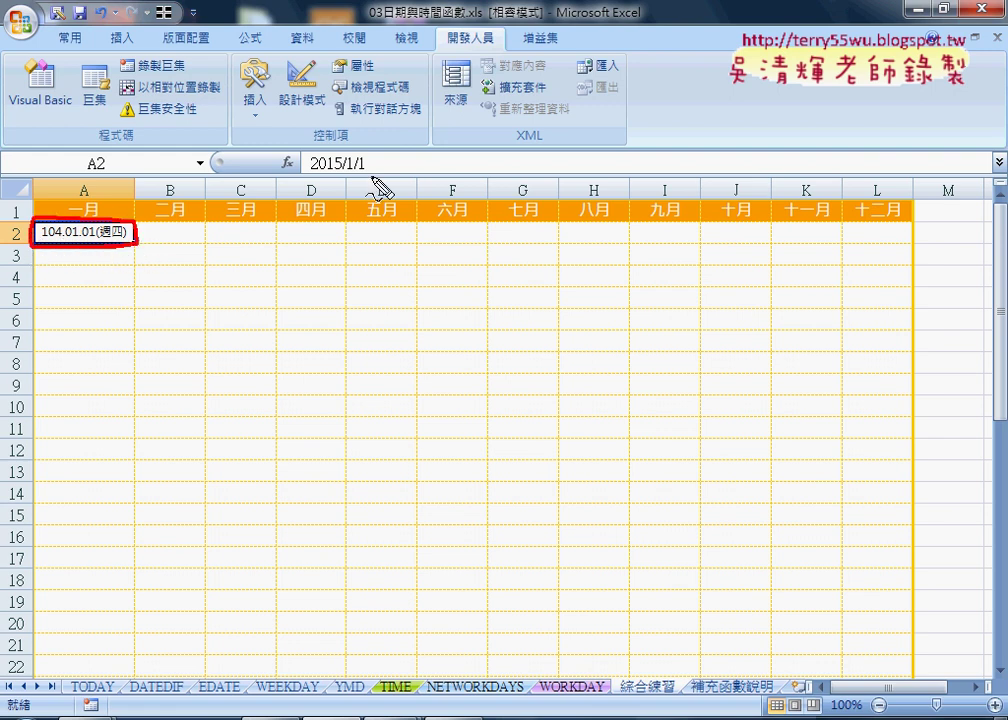
{"action": "mouse_move", "coordinate": [365, 177]}
{"action": "left_mouse_down"}
{"action": "mouse_move", "coordinate": [296, 180]}
{"action": "mouse_move", "coordinate": [374, 168]}
{"action": "left_mouse_up"}
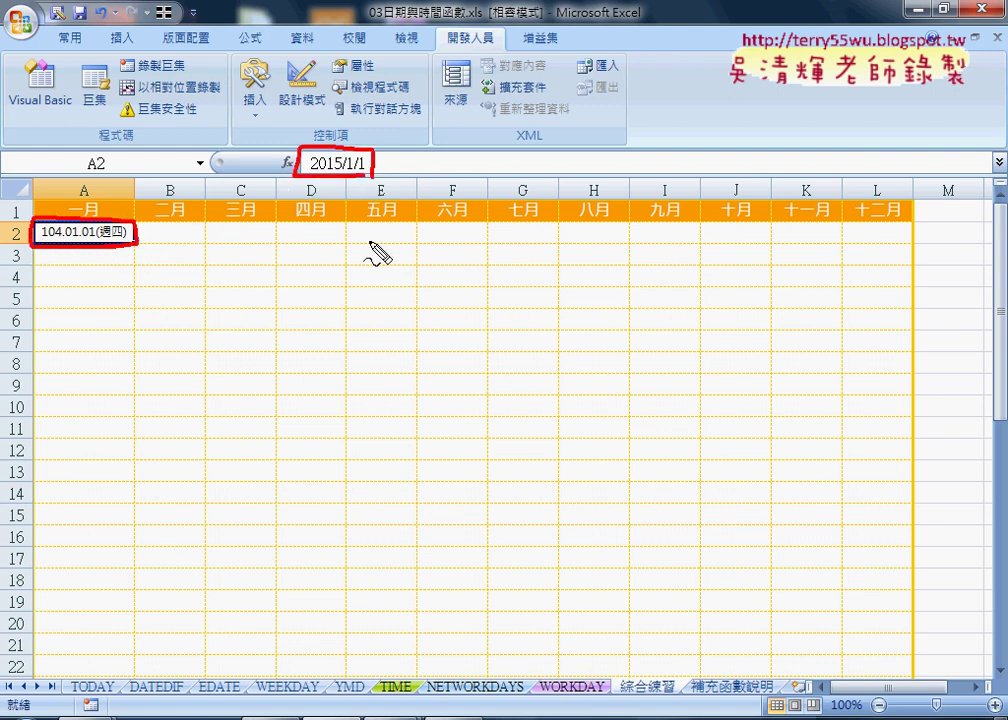
{"action": "left_click_drag", "start_coordinate": [173, 272], "coordinate": [533, 479]}
{"action": "left_click_drag", "start_coordinate": [505, 437], "coordinate": [485, 484]}
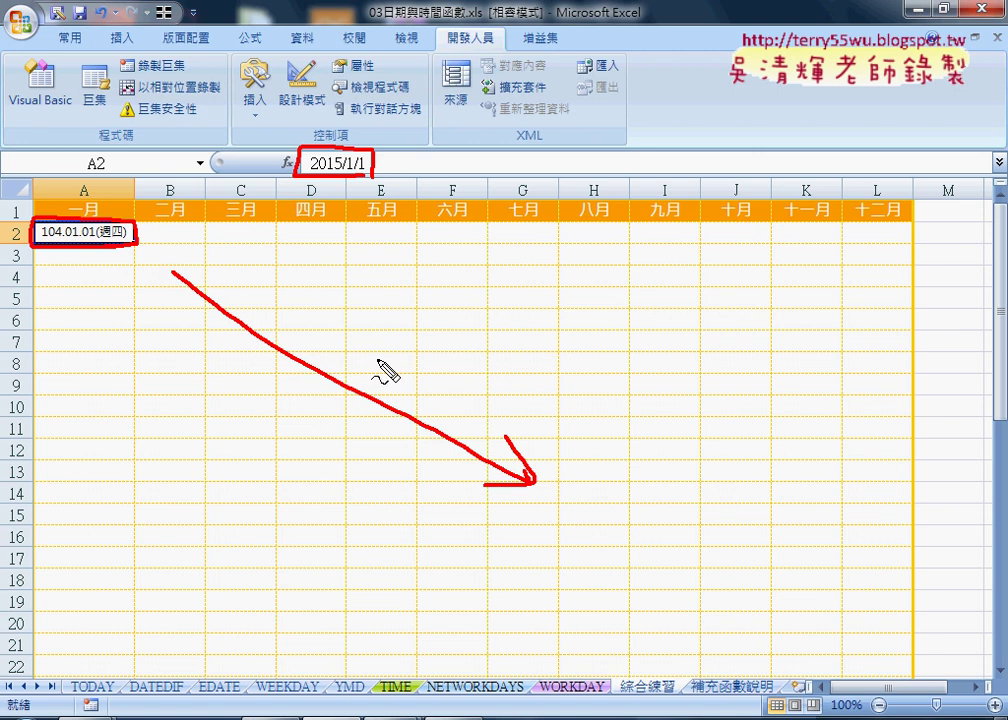
{"action": "key", "text": "Escape"}
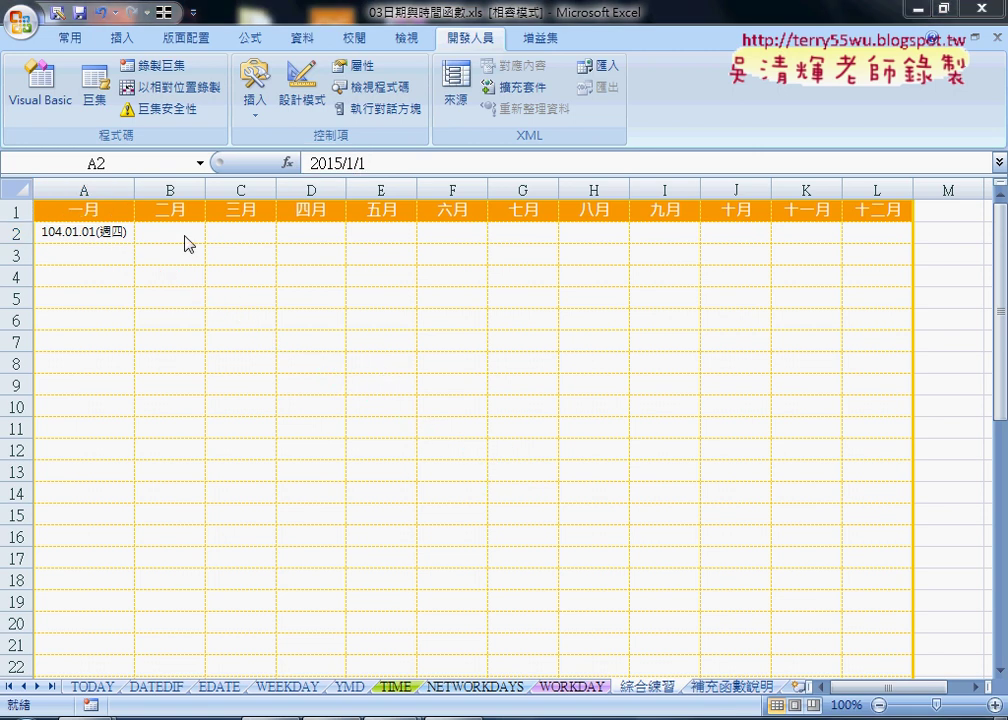
{"action": "left_click", "coordinate": [165, 233]}
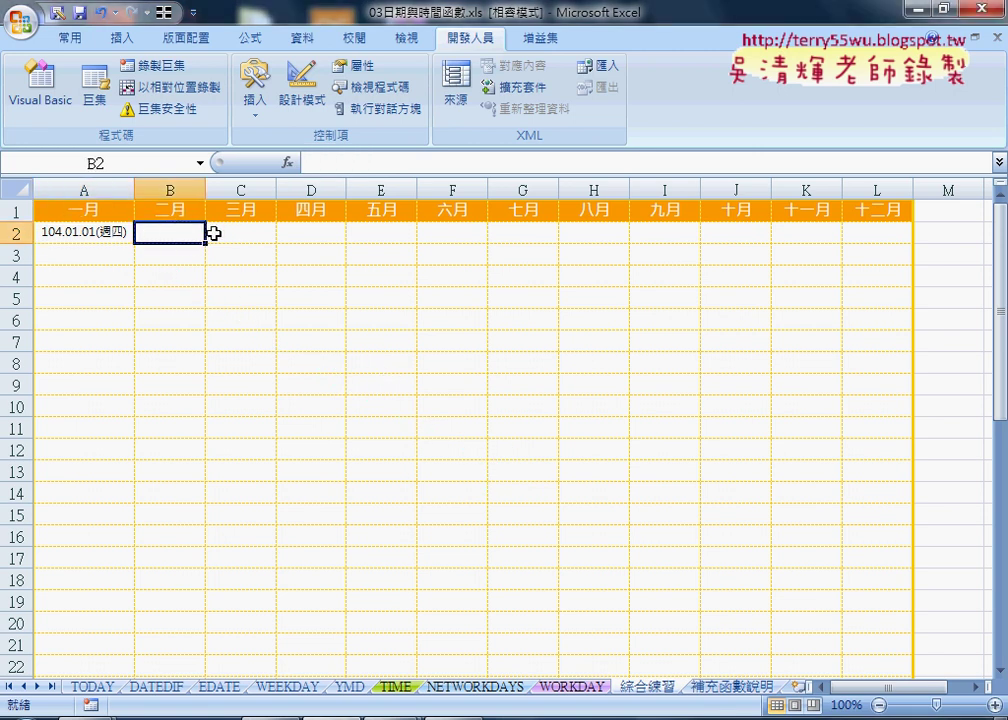
{"action": "left_click", "coordinate": [93, 231]}
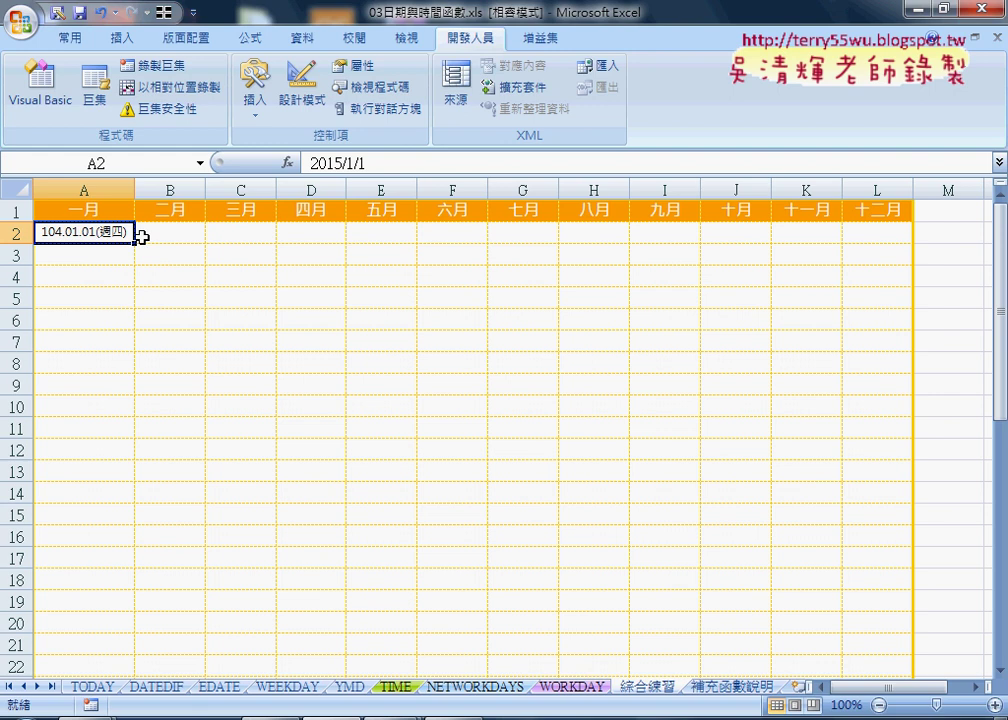
Step: Enter =EDATE(A2,1) in B2 so it shows 104.02.01(週日)
{"action": "left_click", "coordinate": [162, 236]}
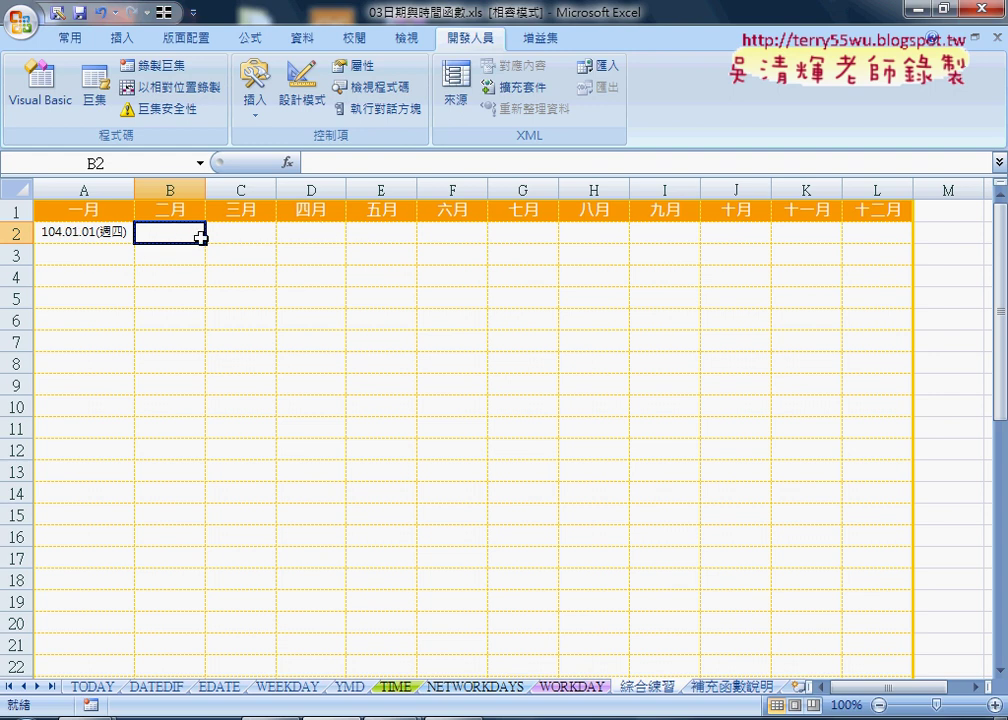
{"action": "left_click", "coordinate": [287, 162]}
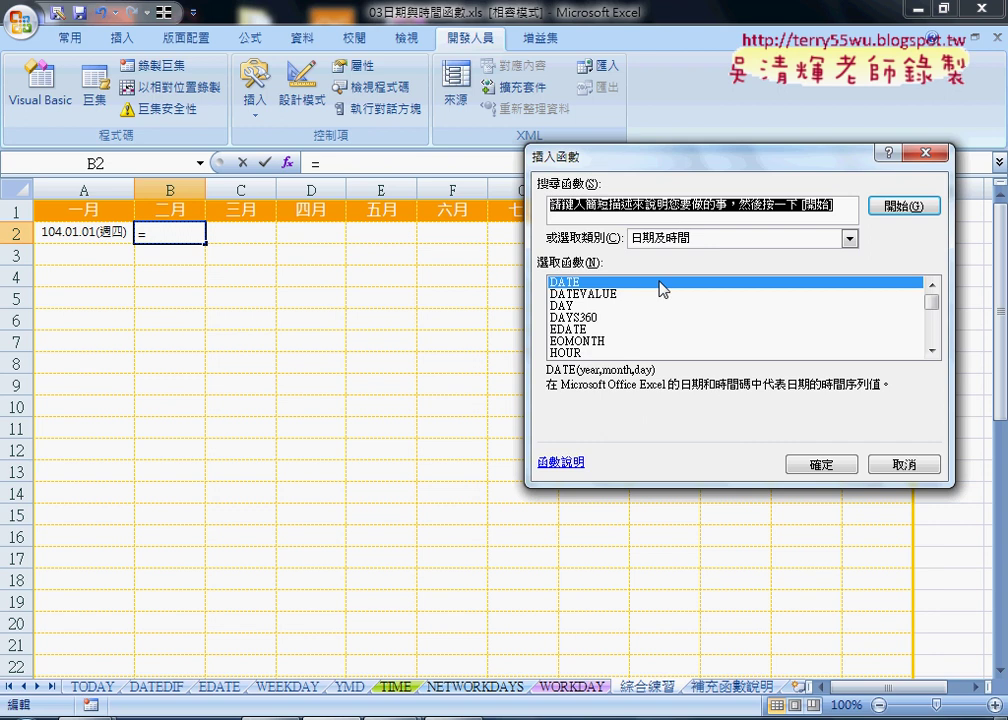
{"action": "left_click", "coordinate": [579, 331]}
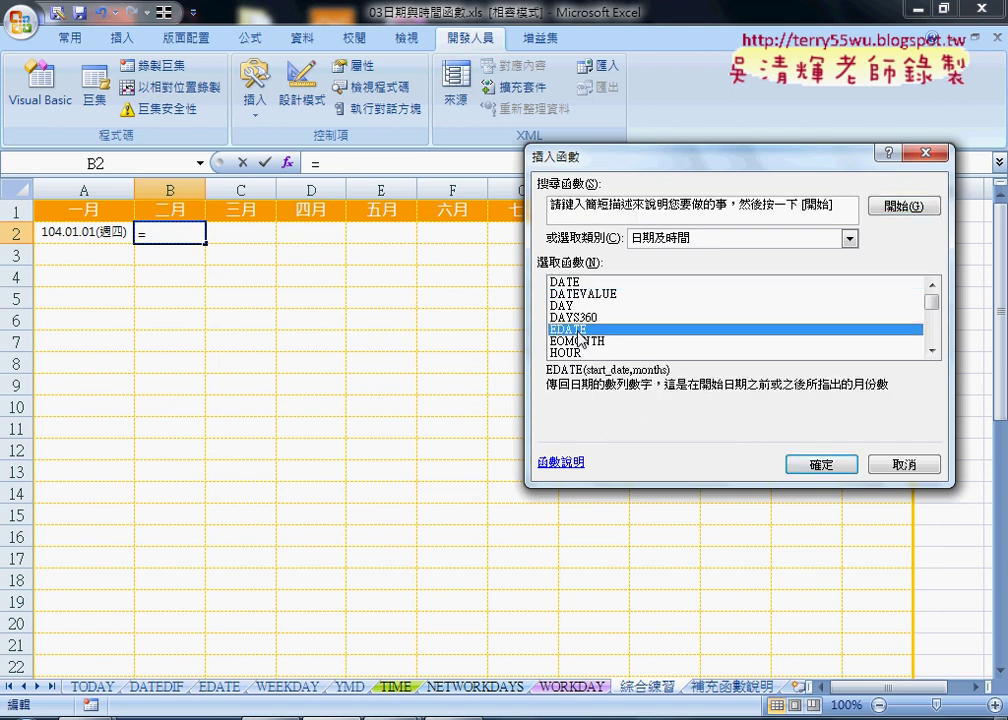
{"action": "left_click", "coordinate": [821, 464]}
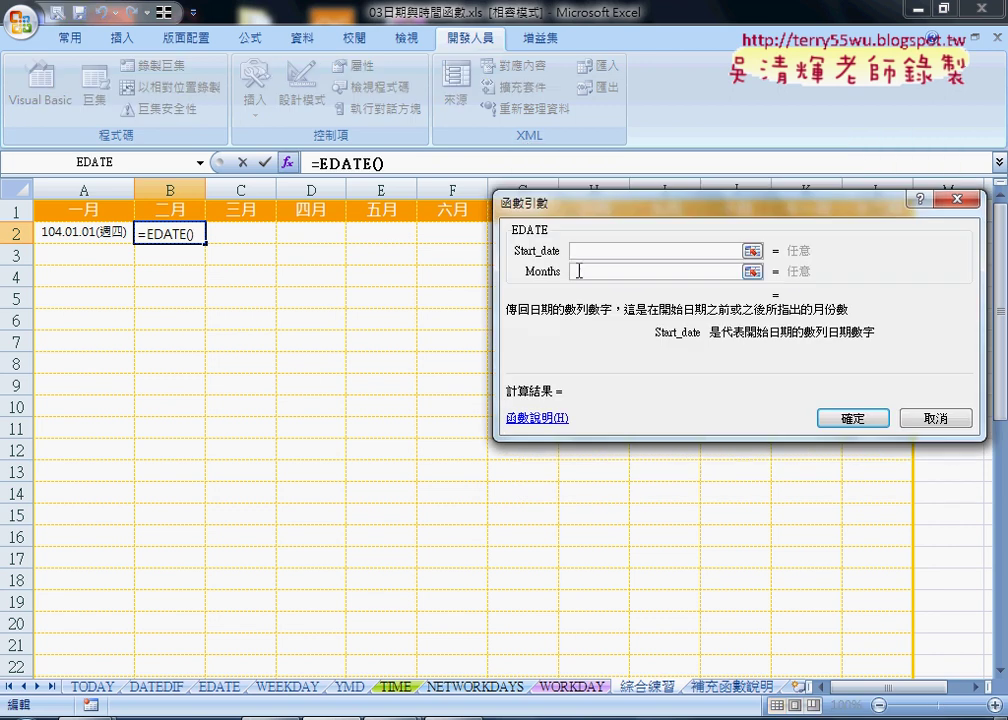
{"action": "left_click", "coordinate": [103, 232]}
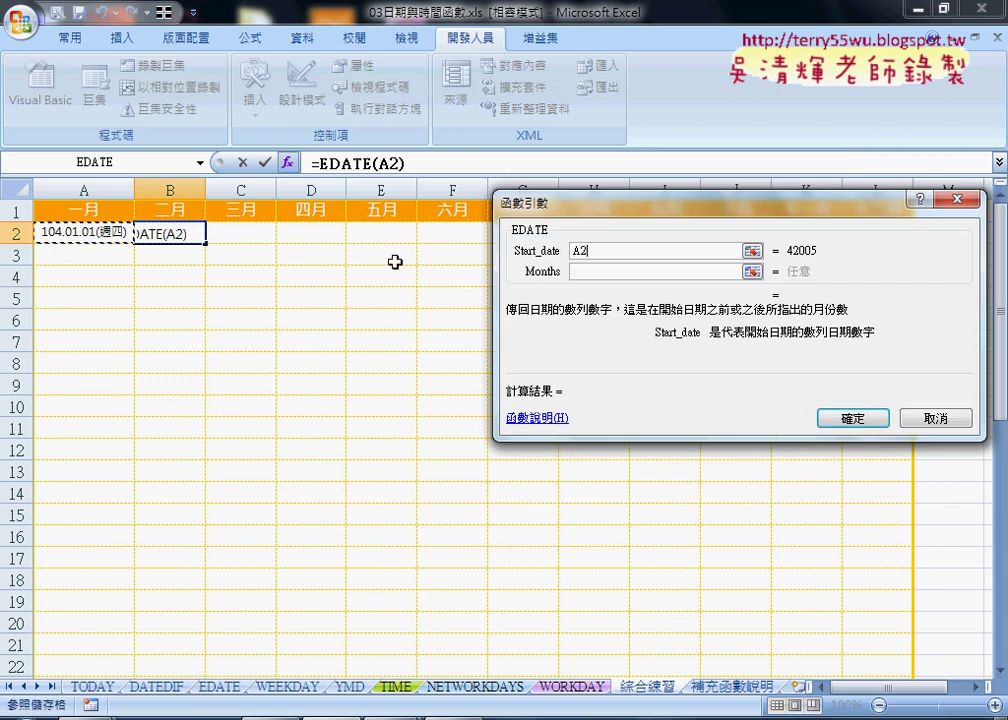
{"action": "left_click", "coordinate": [584, 269]}
{"action": "type", "text": "1"}
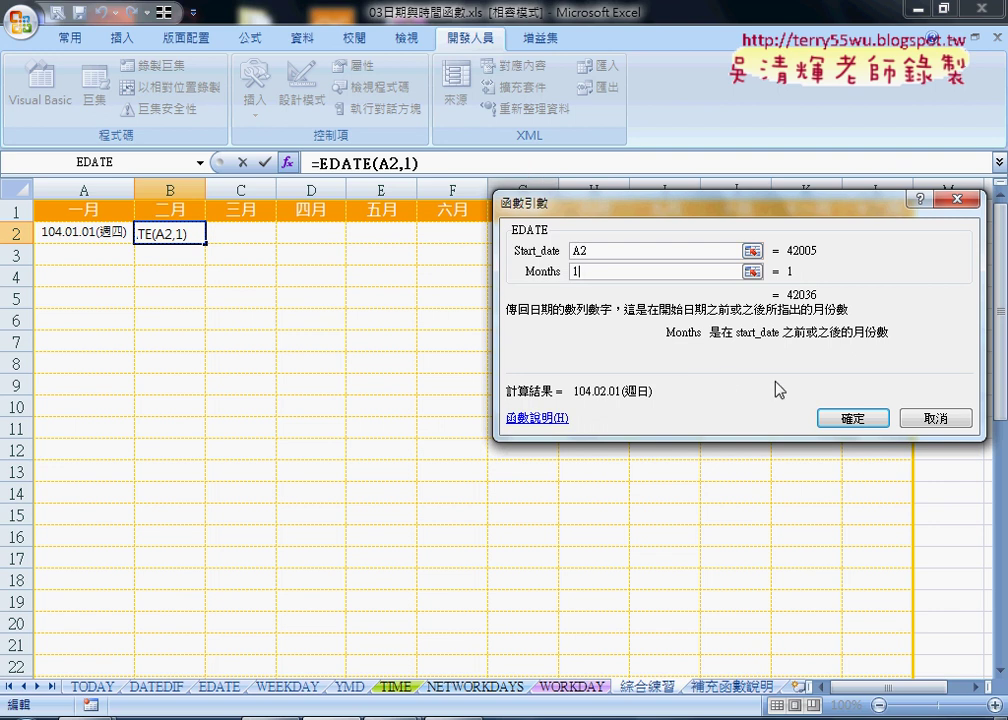
{"action": "left_click", "coordinate": [850, 418]}
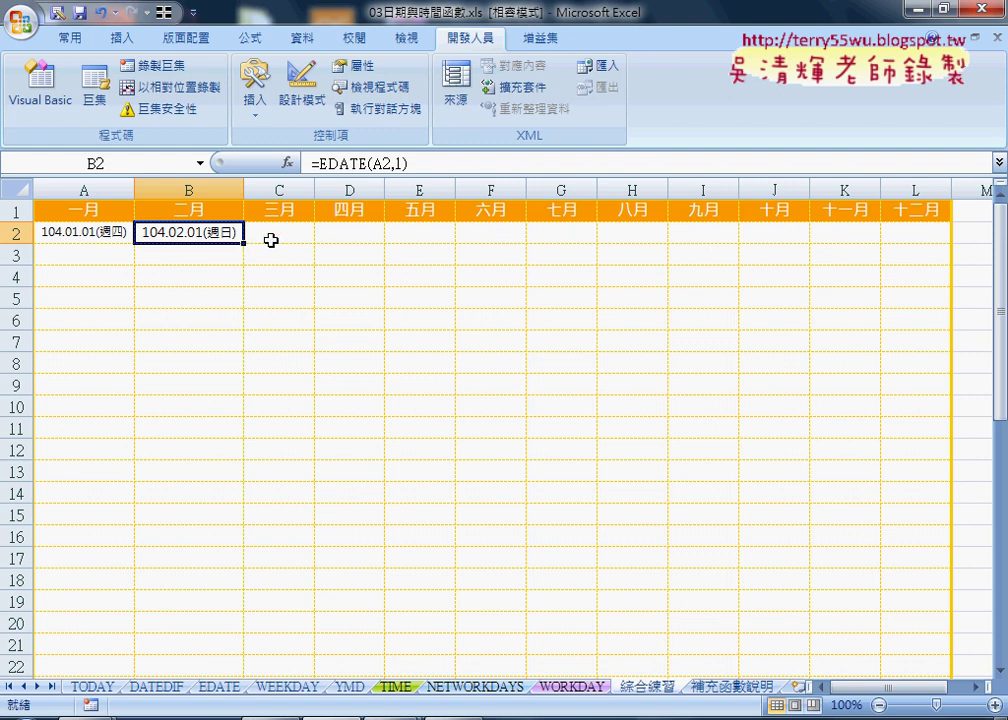
Step: Copy B2's EDATE formula across row 2 through L2
{"action": "left_click_drag", "start_coordinate": [372, 163], "coordinate": [383, 163]}
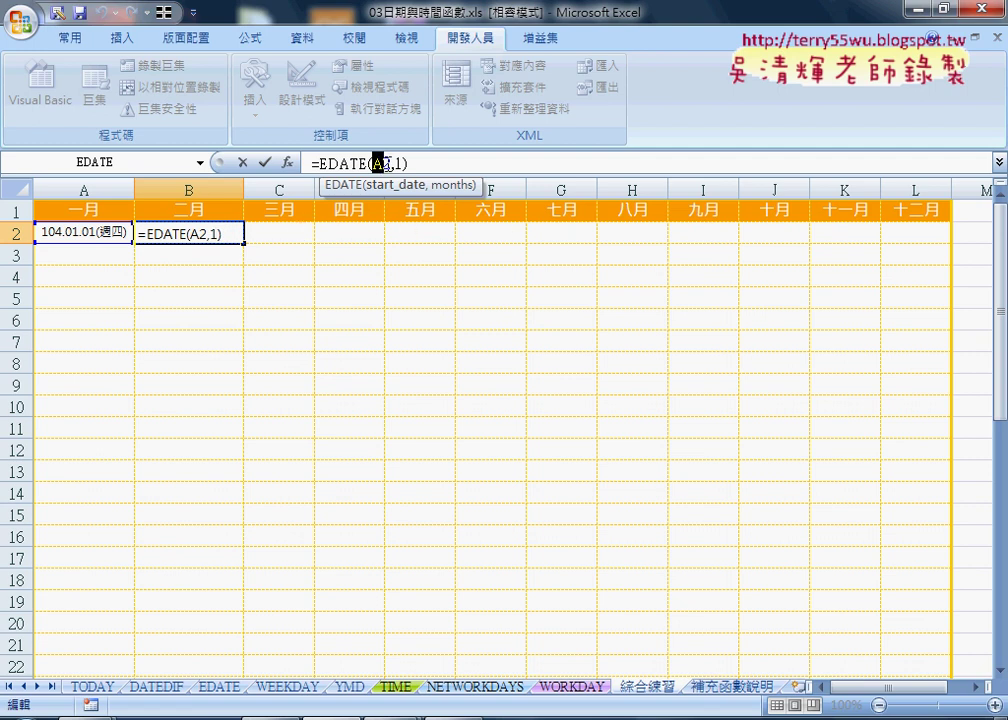
{"action": "left_click", "coordinate": [265, 163]}
{"action": "left_click_drag", "start_coordinate": [243, 243], "coordinate": [940, 232]}
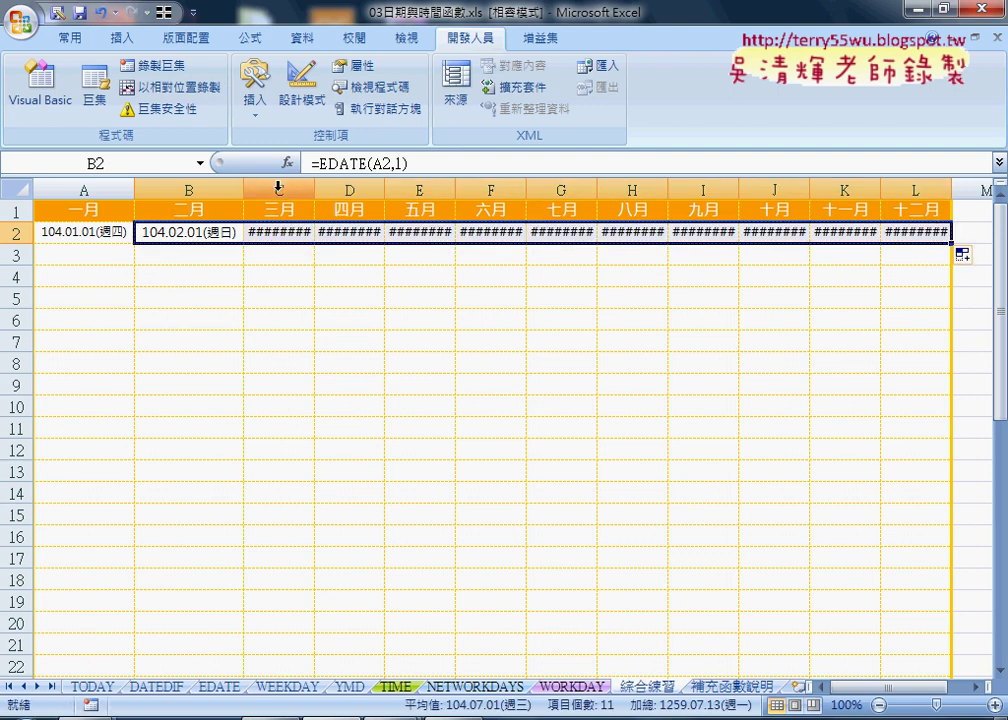
Step: AutoFit the March to December columns so every date displays fully
{"action": "left_click_drag", "start_coordinate": [277, 189], "coordinate": [902, 180]}
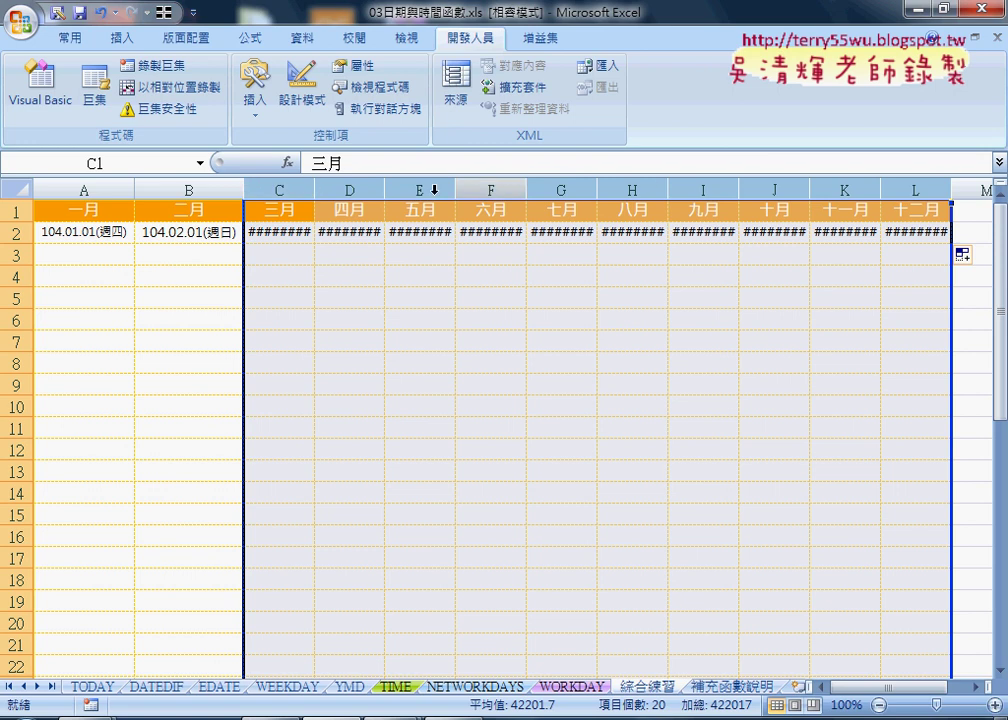
{"action": "double_click", "coordinate": [313, 188]}
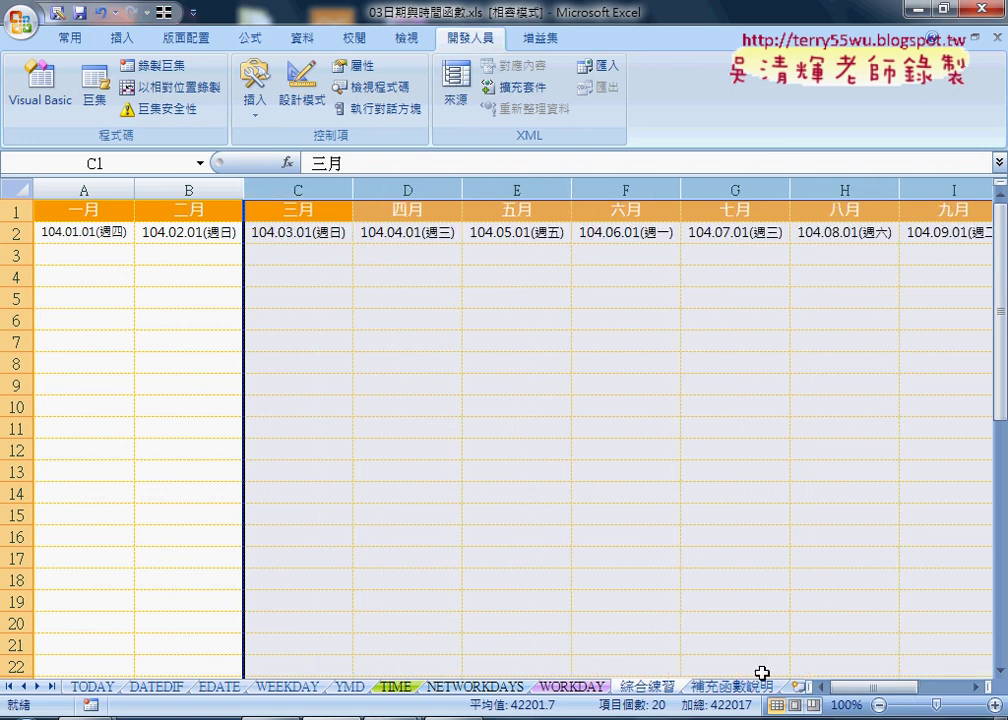
{"action": "left_click_drag", "start_coordinate": [857, 697], "coordinate": [838, 700]}
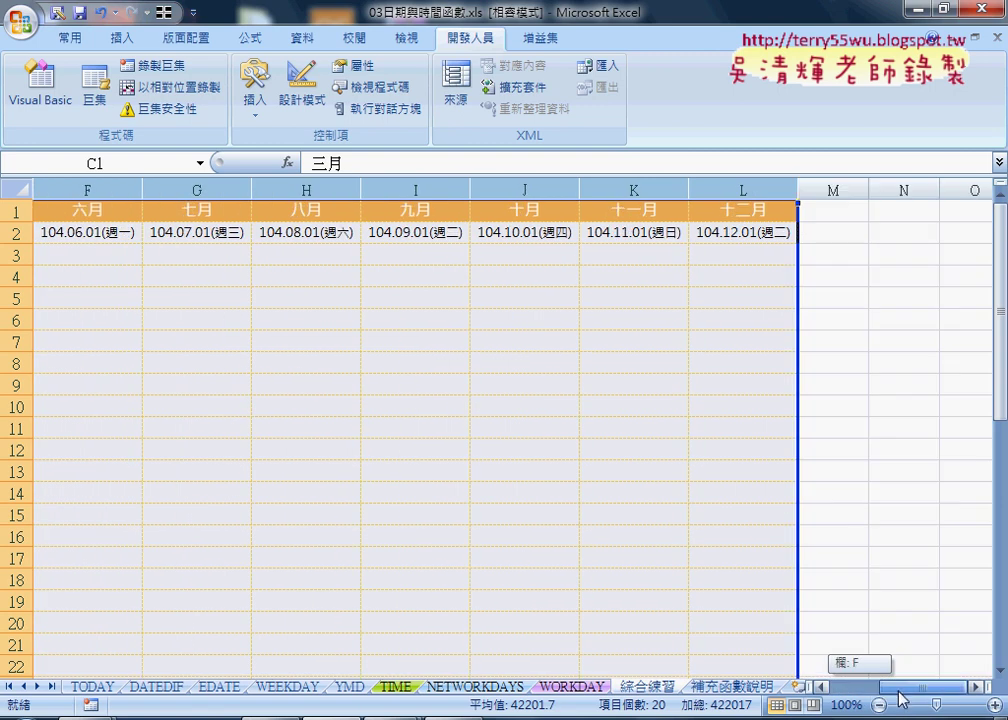
{"action": "left_click", "coordinate": [93, 255]}
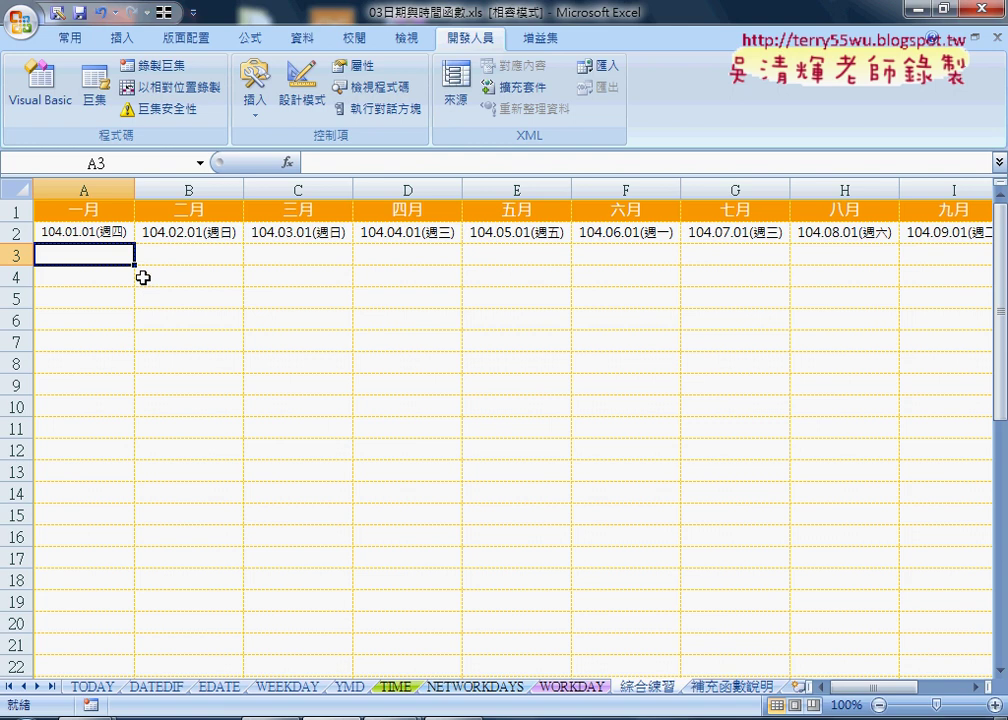
Step: Enter =A2+1 in A3 to show 104.01.02(週五)
{"action": "left_click", "coordinate": [328, 165]}
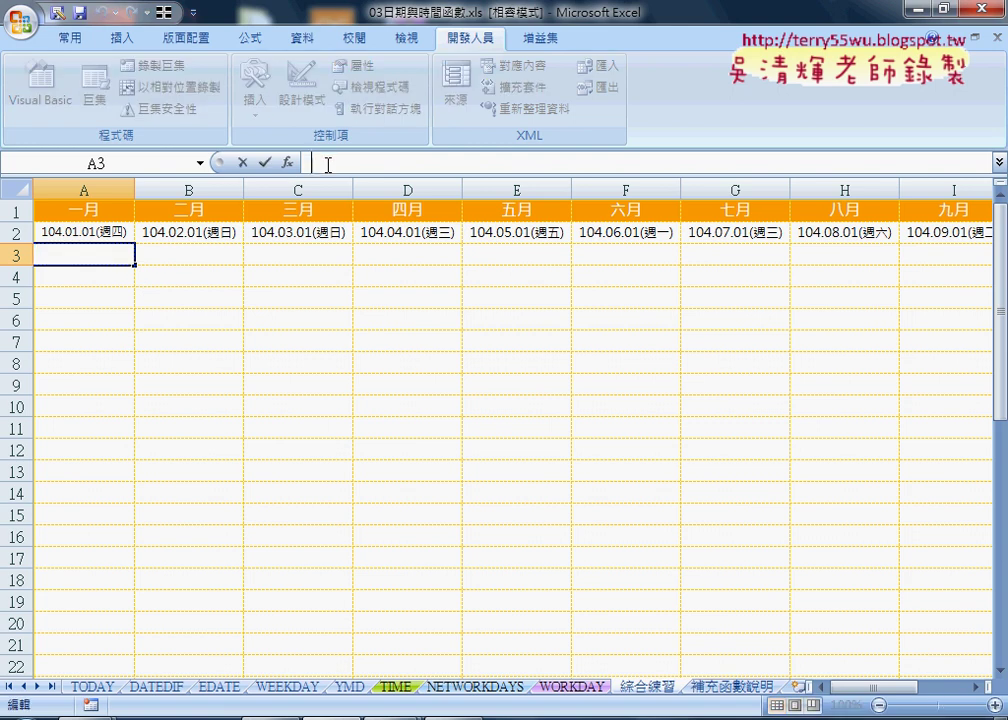
{"action": "type", "text": "="}
{"action": "left_click", "coordinate": [103, 230]}
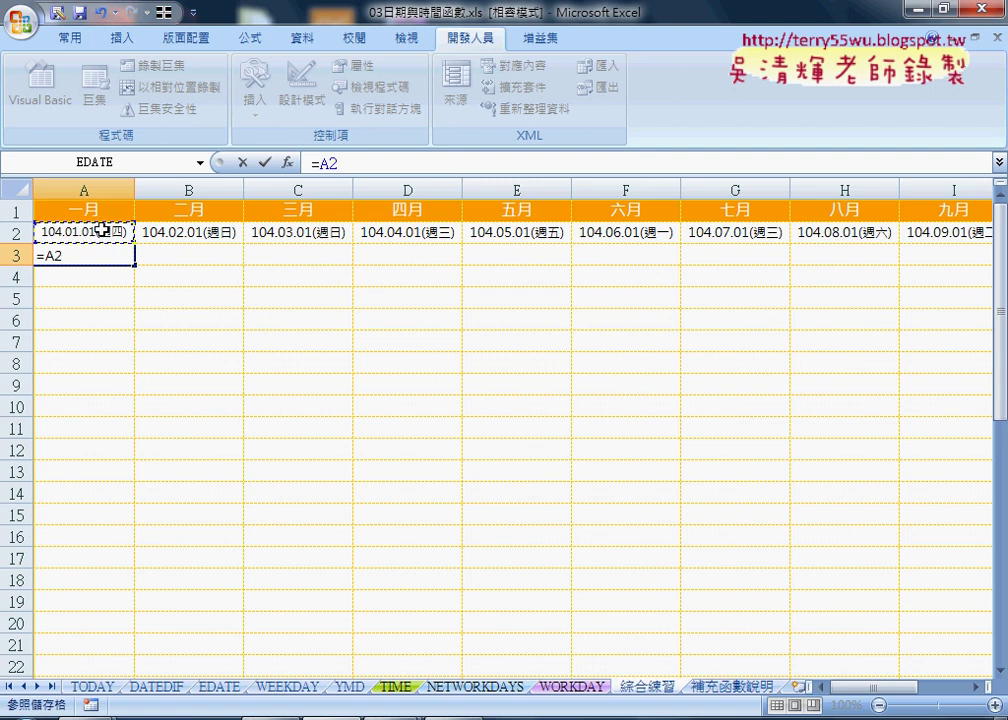
{"action": "type", "text": "+1"}
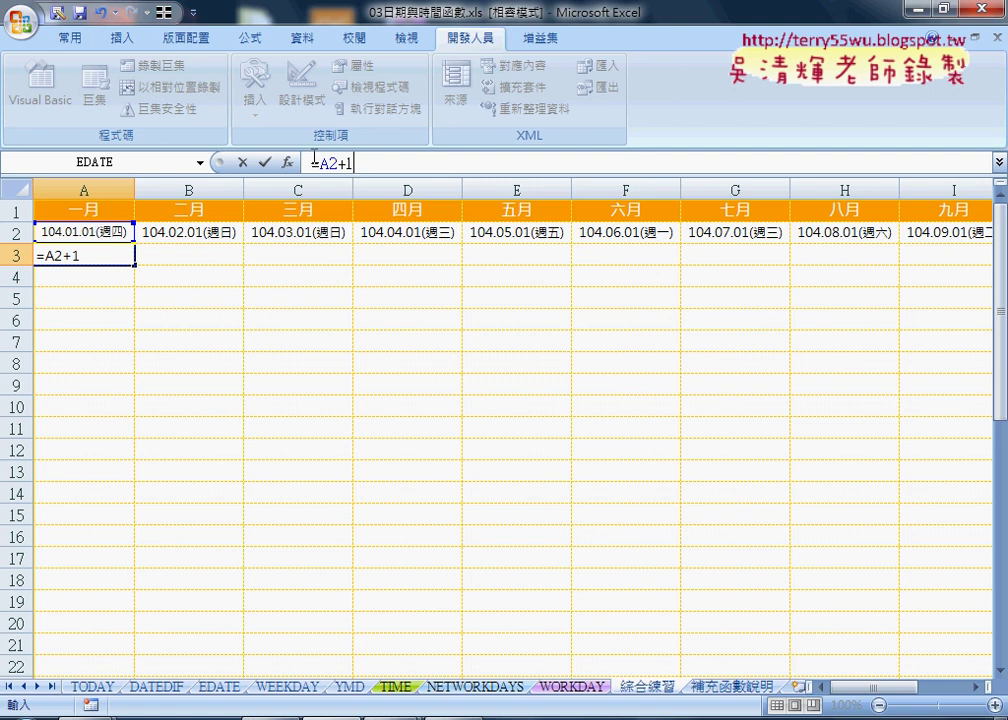
{"action": "left_click", "coordinate": [266, 163]}
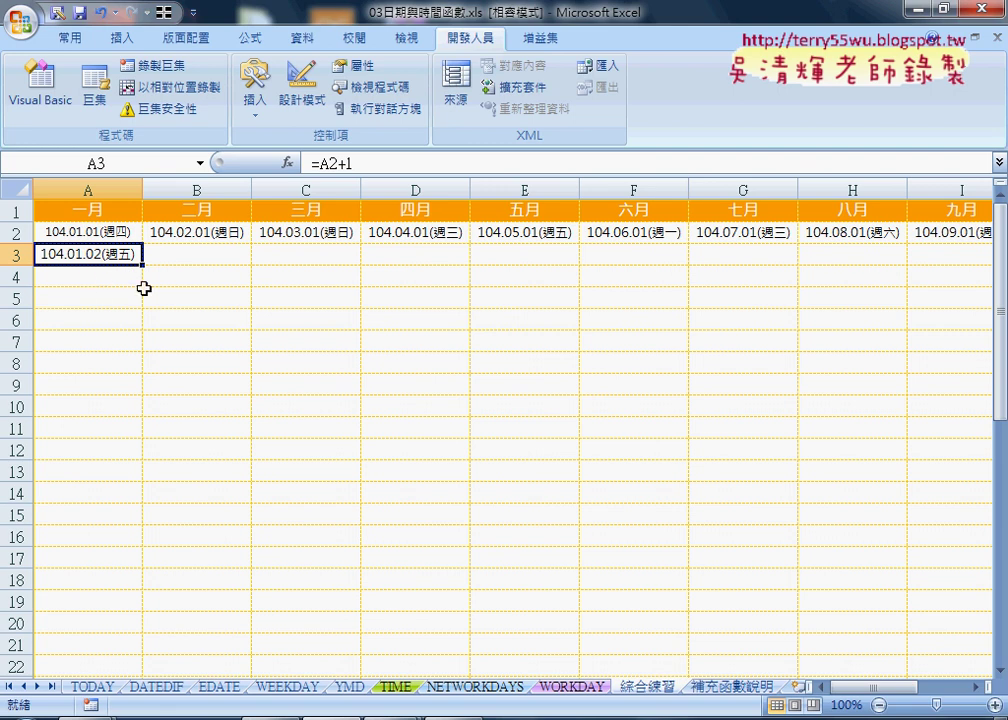
Step: Copy A3's next-day formula down to row 32 and across to column L
{"action": "mouse_move", "coordinate": [143, 265]}
{"action": "left_mouse_down"}
{"action": "mouse_move", "coordinate": [140, 665]}
{"action": "mouse_move", "coordinate": [144, 474]}
{"action": "mouse_move", "coordinate": [1003, 476]}
{"action": "mouse_move", "coordinate": [685, 453]}
{"action": "left_mouse_up"}
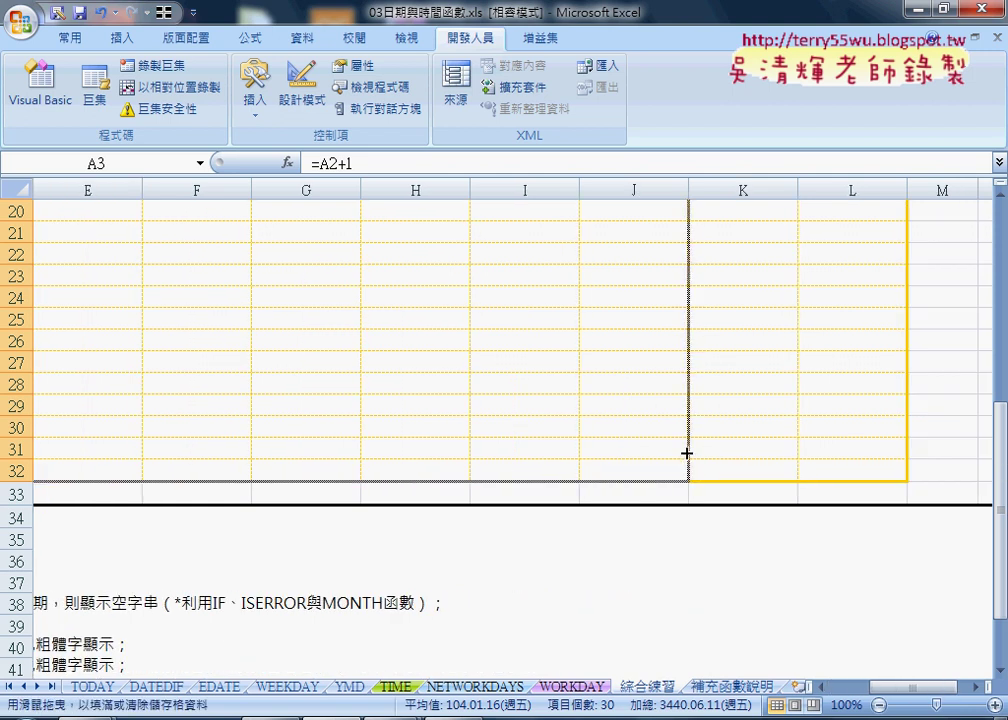
{"action": "left_click_drag", "start_coordinate": [686, 453], "coordinate": [877, 445]}
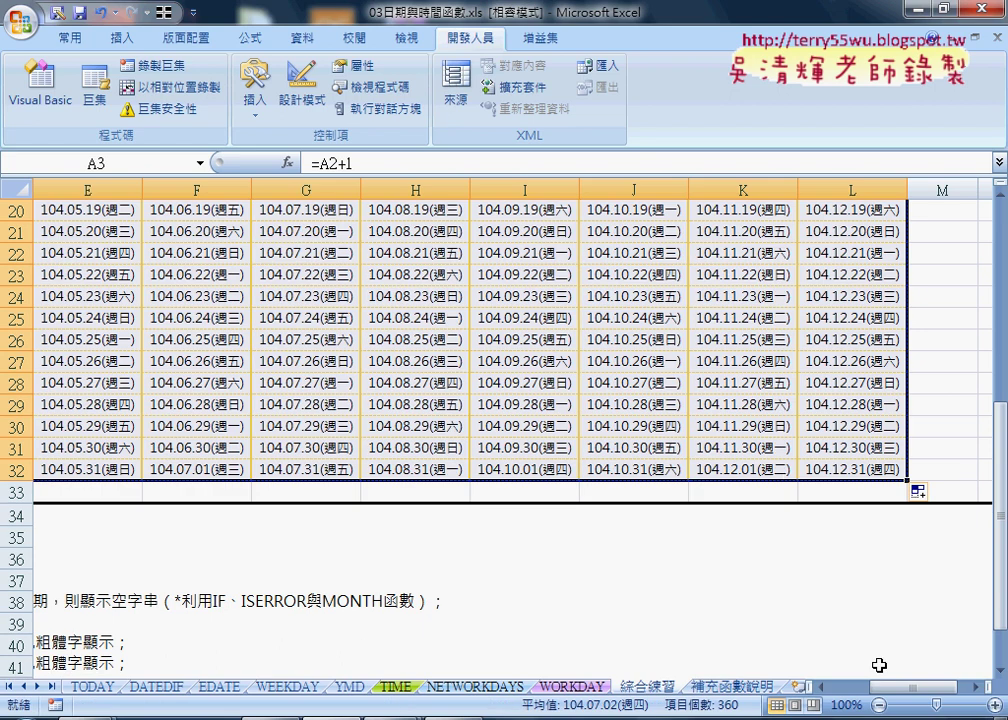
{"action": "scroll", "coordinate": [700, 535], "scroll_direction": "left", "scroll_amount": 4}
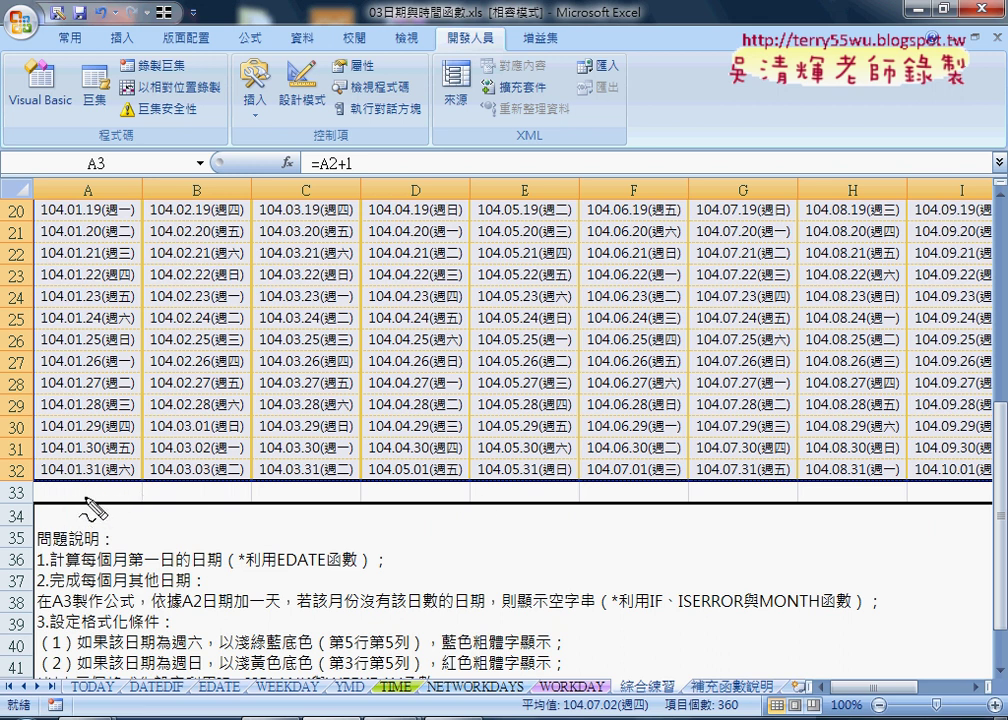
{"action": "left_click_drag", "start_coordinate": [99, 486], "coordinate": [57, 488]}
{"action": "mouse_move", "coordinate": [228, 484]}
{"action": "left_mouse_down"}
{"action": "mouse_move", "coordinate": [148, 488]}
{"action": "mouse_move", "coordinate": [210, 488]}
{"action": "left_mouse_up"}
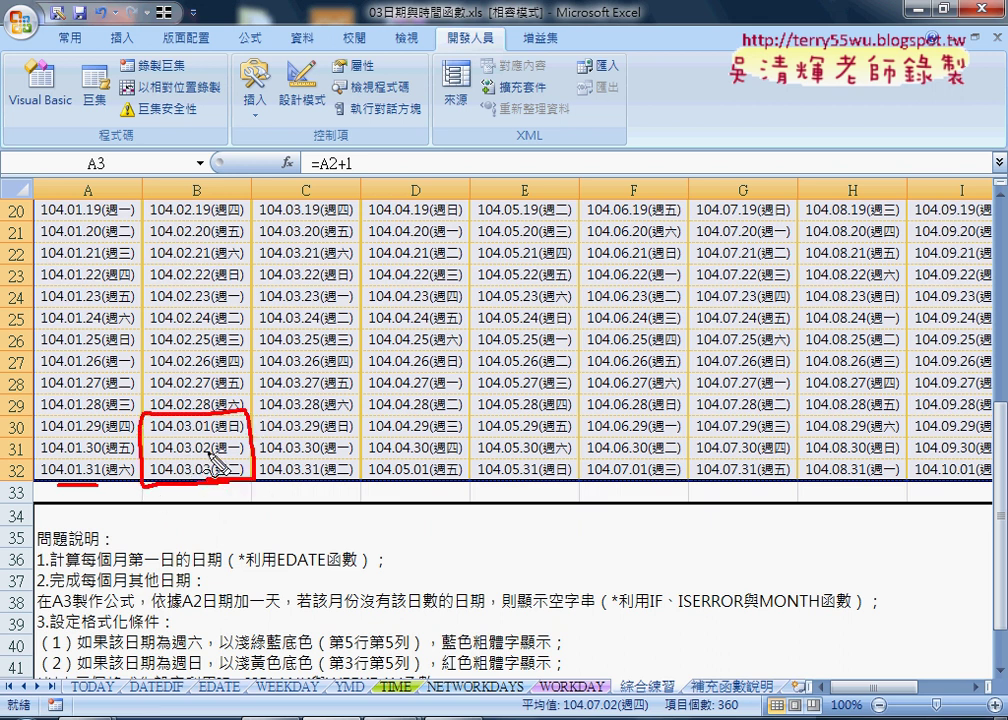
{"action": "left_click_drag", "start_coordinate": [427, 487], "coordinate": [468, 485]}
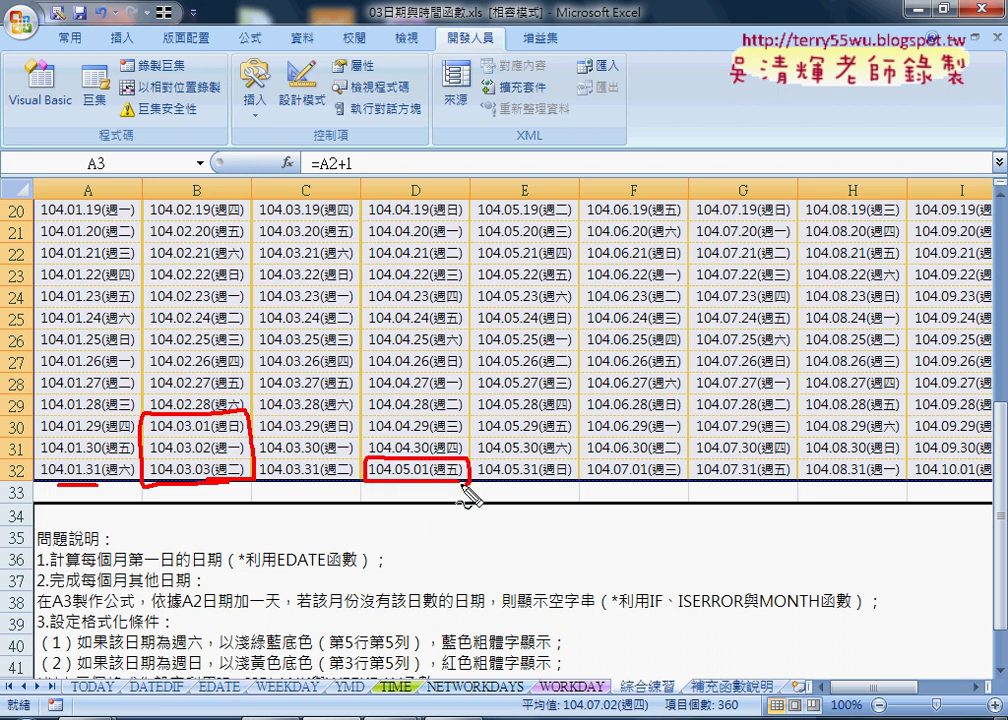
{"action": "mouse_move", "coordinate": [640, 459]}
{"action": "left_mouse_down"}
{"action": "mouse_move", "coordinate": [576, 490]}
{"action": "mouse_move", "coordinate": [697, 477]}
{"action": "mouse_move", "coordinate": [690, 460]}
{"action": "left_mouse_up"}
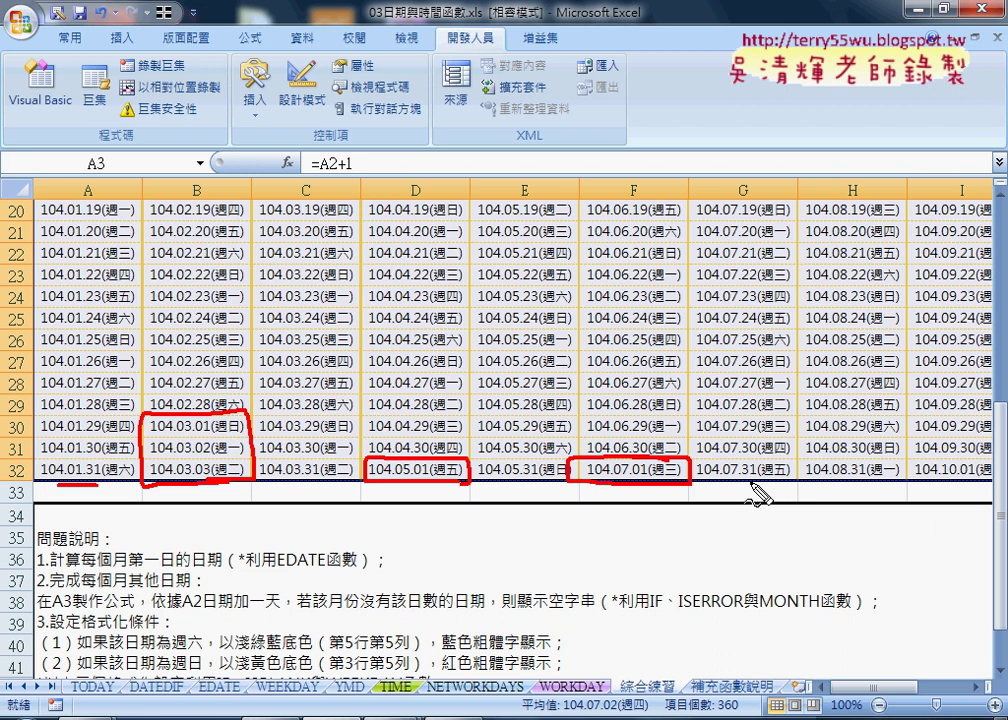
{"action": "left_click_drag", "start_coordinate": [352, 322], "coordinate": [245, 410]}
{"action": "left_click_drag", "start_coordinate": [260, 358], "coordinate": [290, 398]}
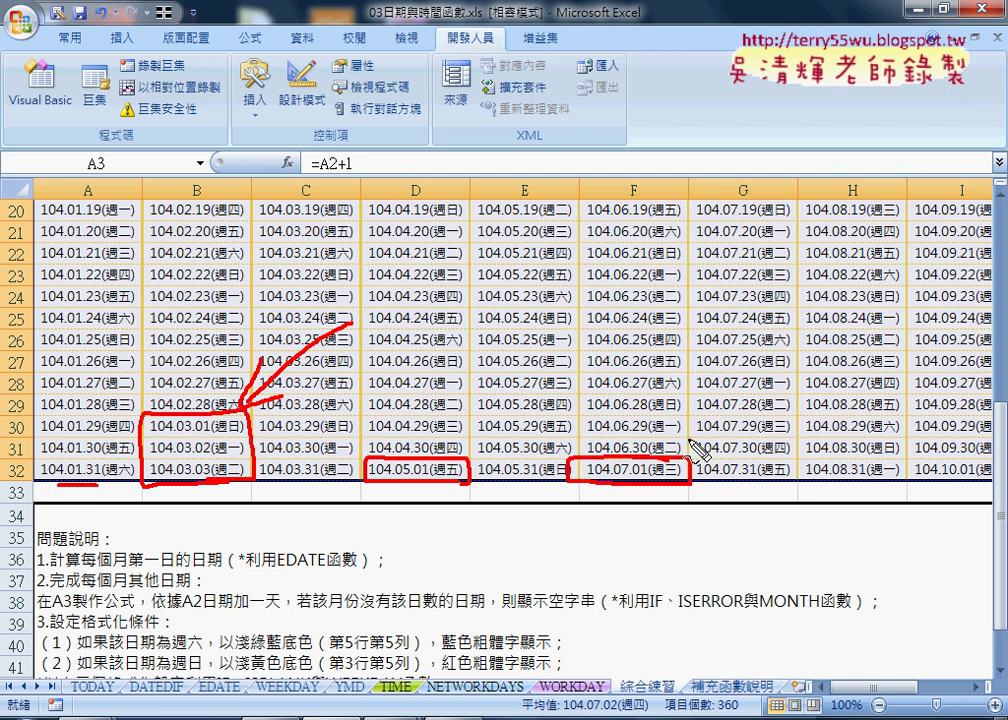
{"action": "key", "text": "Escape"}
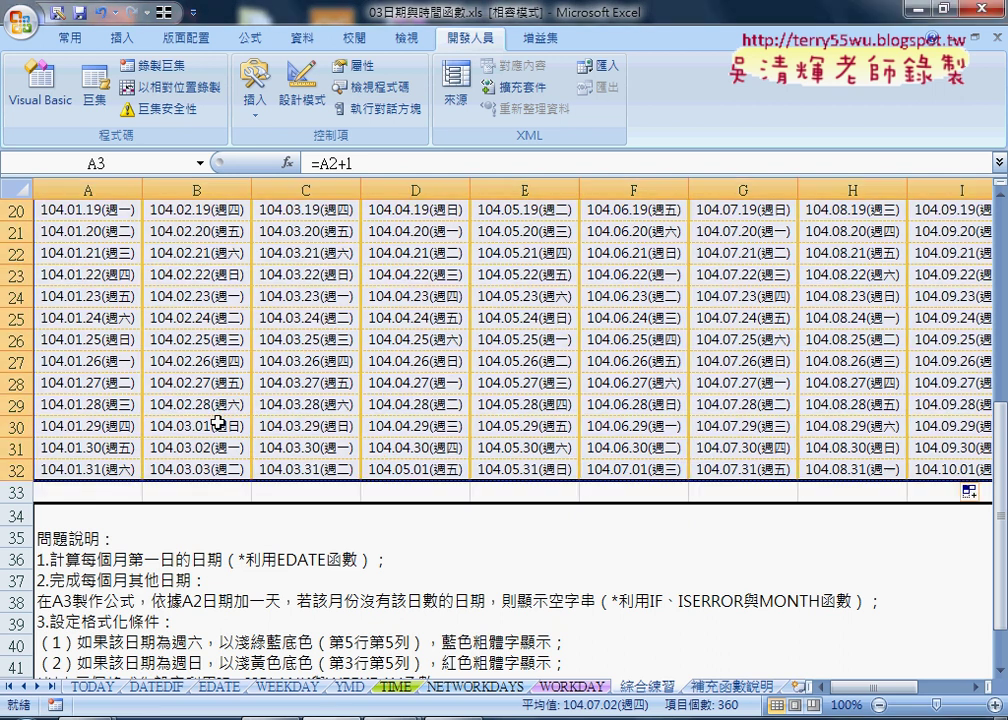
Step: Clear February's overflow cells B30:B32, then restore them with =B29+1
{"action": "left_click_drag", "start_coordinate": [215, 425], "coordinate": [205, 467]}
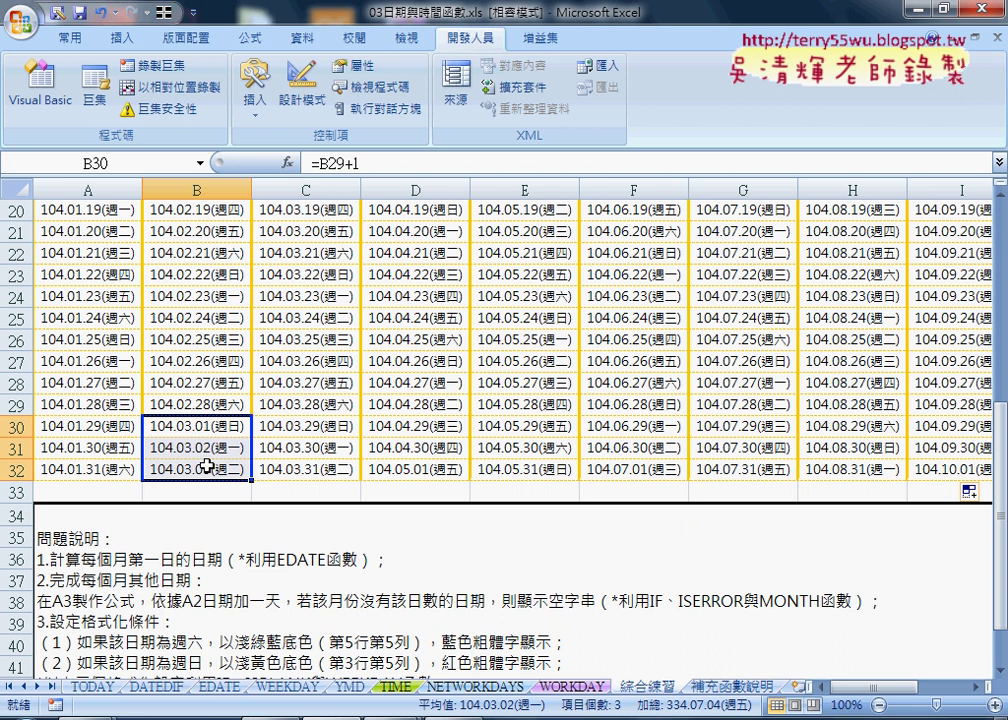
{"action": "key", "text": "Delete"}
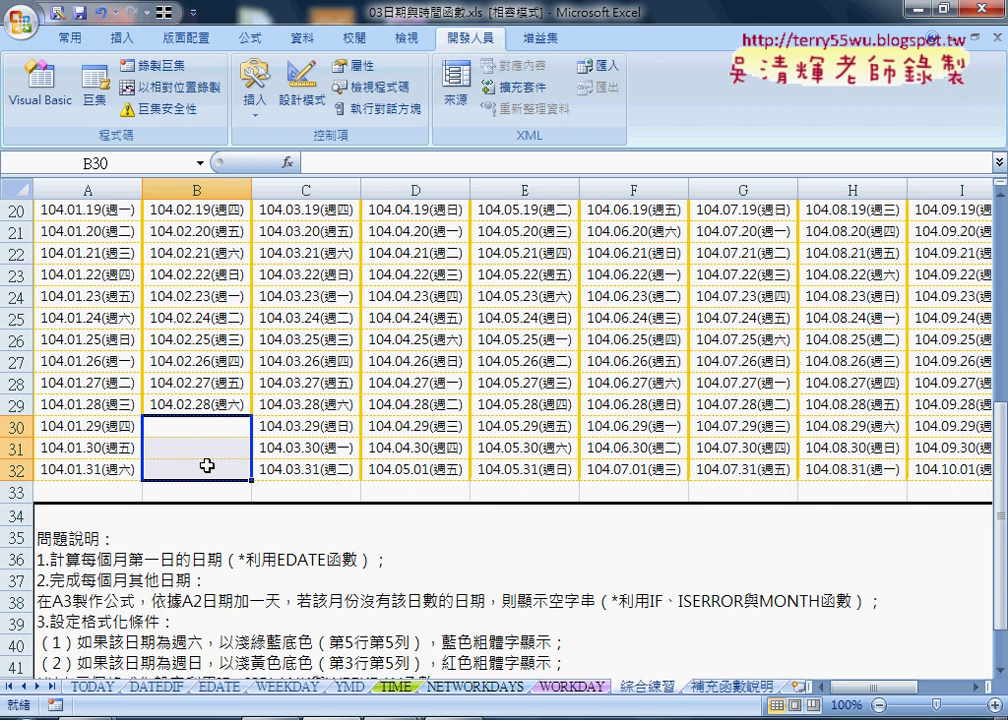
{"action": "type", "text": "=B29+1"}
{"action": "key", "text": "ctrl+Return"}
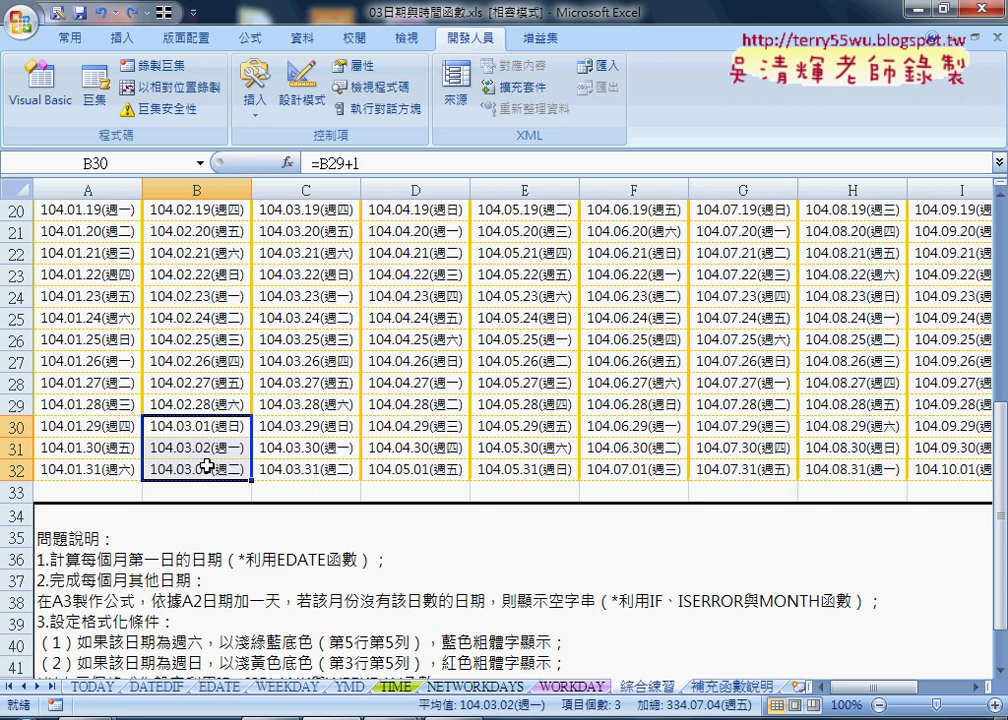
{"action": "left_click", "coordinate": [203, 405]}
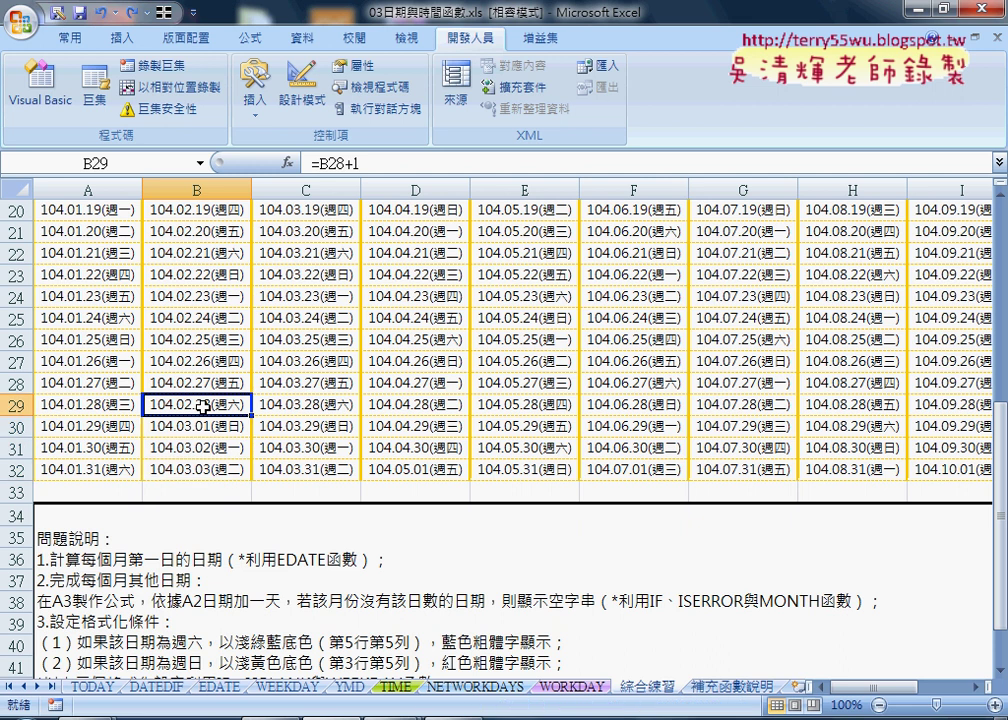
{"action": "left_click", "coordinate": [203, 427]}
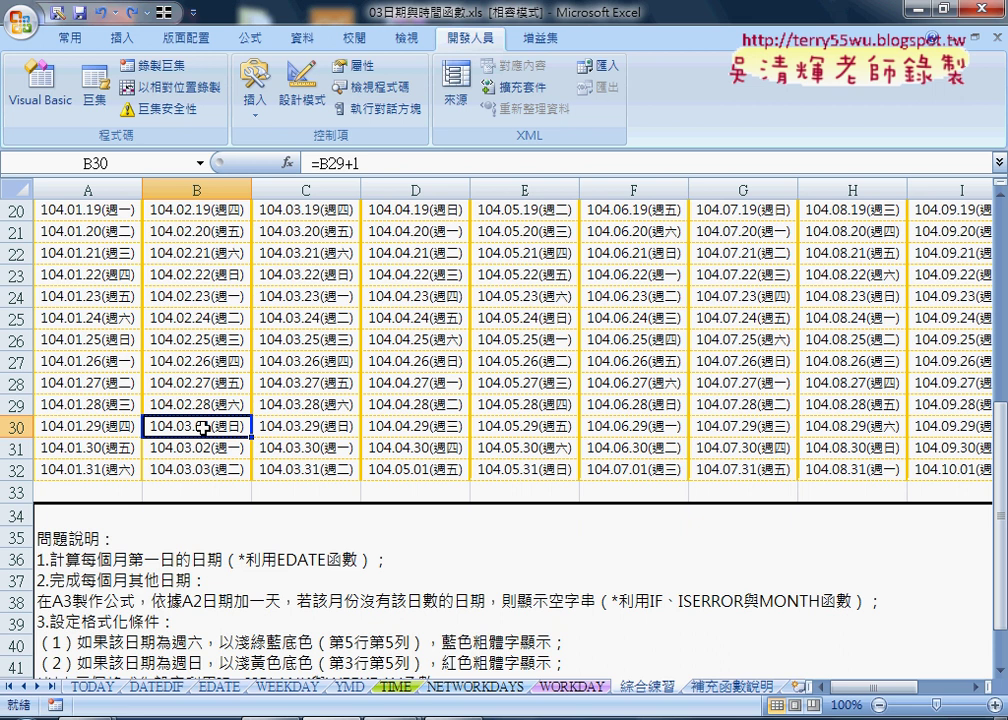
{"action": "scroll", "coordinate": [203, 428], "scroll_direction": "up", "scroll_amount": 6}
{"action": "scroll", "coordinate": [202, 425], "scroll_direction": "up", "scroll_amount": 1}
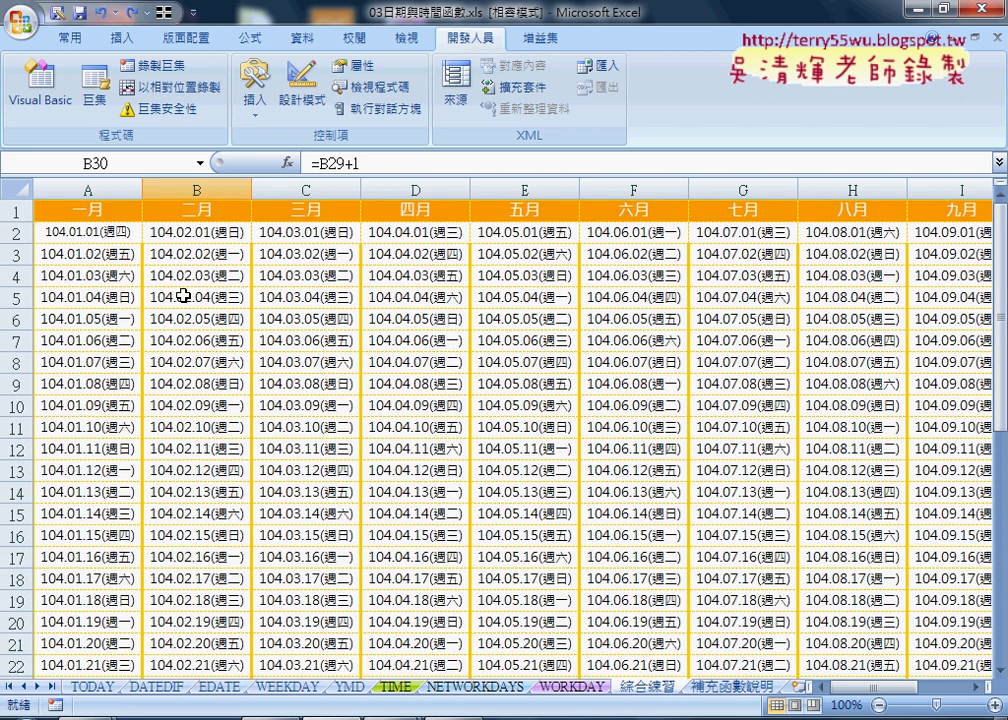
Step: Cut A2+1 out of A3's formula, leaving just =
{"action": "left_click", "coordinate": [83, 254]}
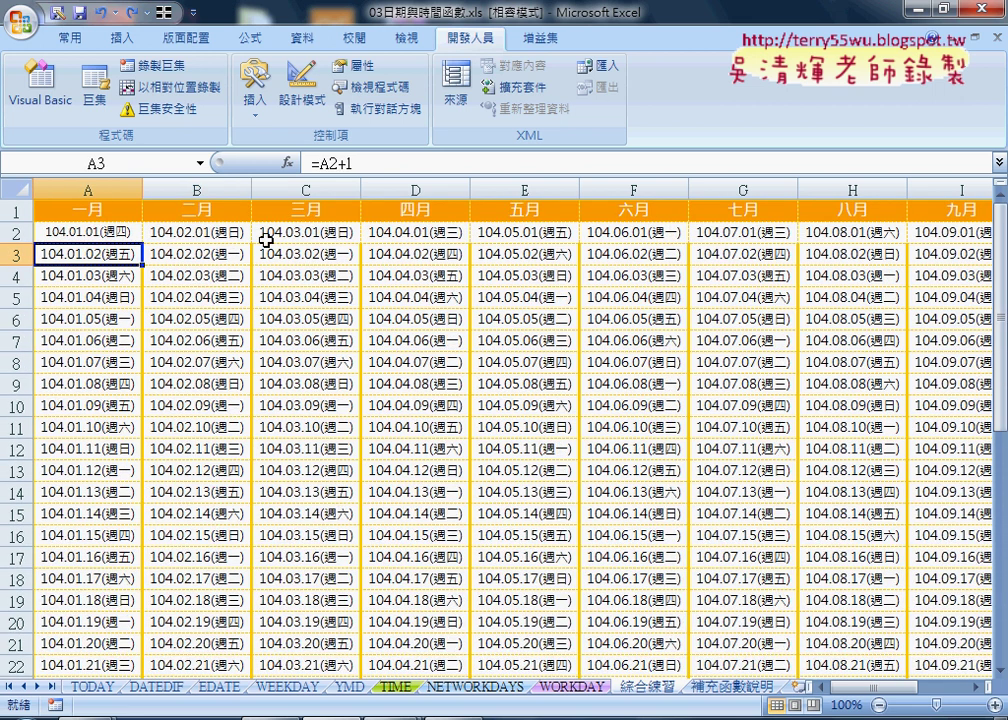
{"action": "left_click_drag", "start_coordinate": [320, 163], "coordinate": [370, 163]}
{"action": "right_click", "coordinate": [340, 167]}
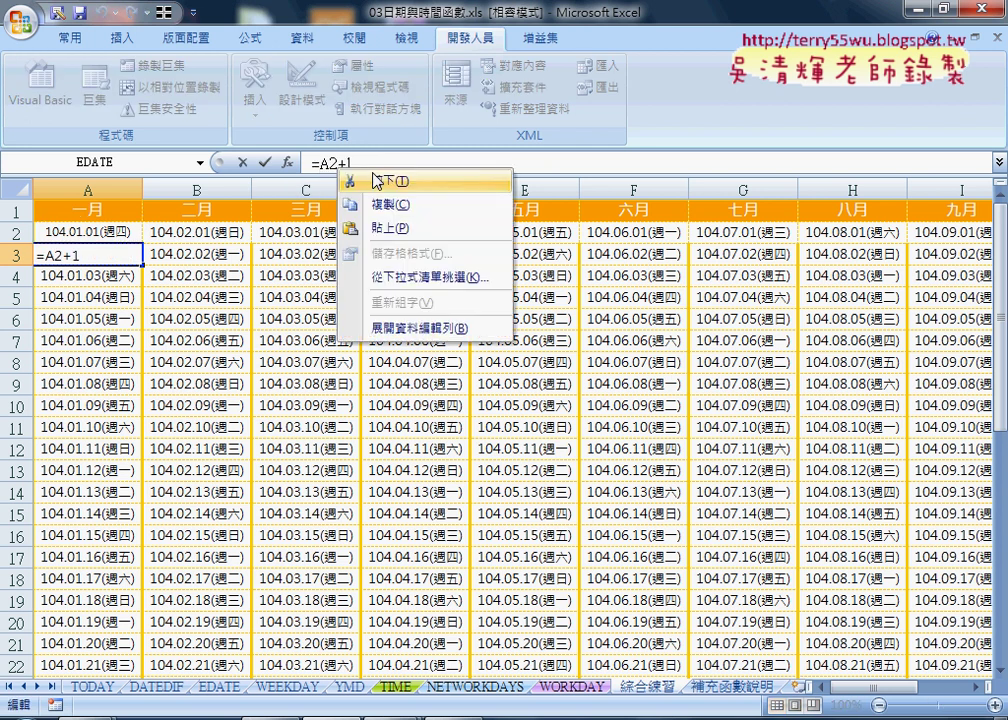
{"action": "left_click", "coordinate": [346, 181]}
{"action": "left_click", "coordinate": [287, 162]}
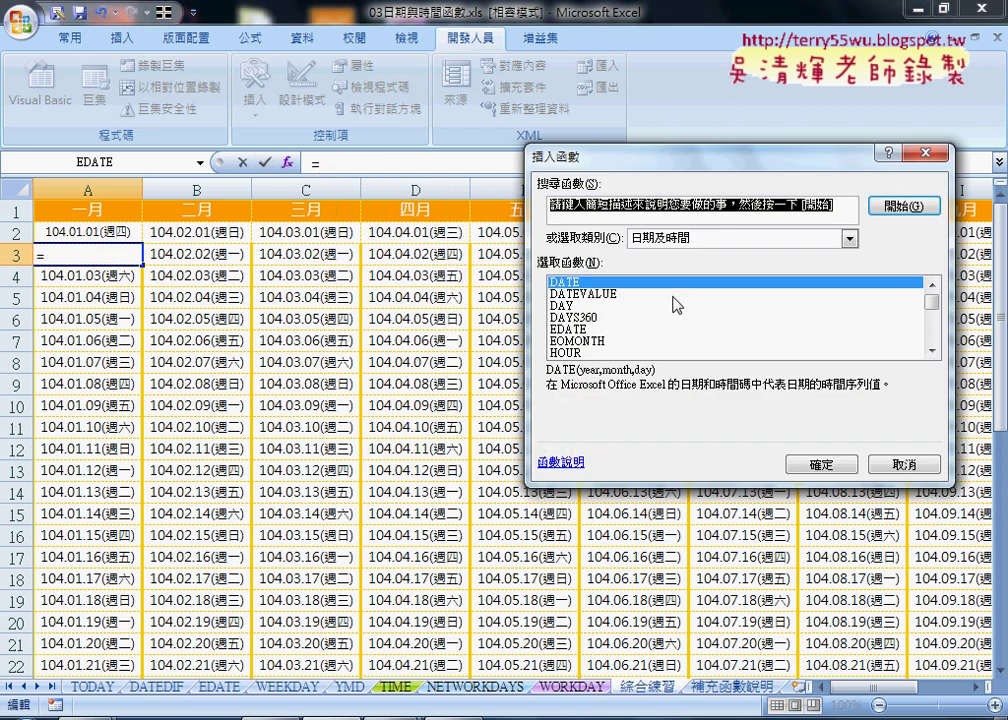
Step: Choose IF from the Logical functions with the test MONTH(A2)<>MONTH(A2+1)
{"action": "left_click", "coordinate": [682, 240]}
{"action": "left_click", "coordinate": [679, 362]}
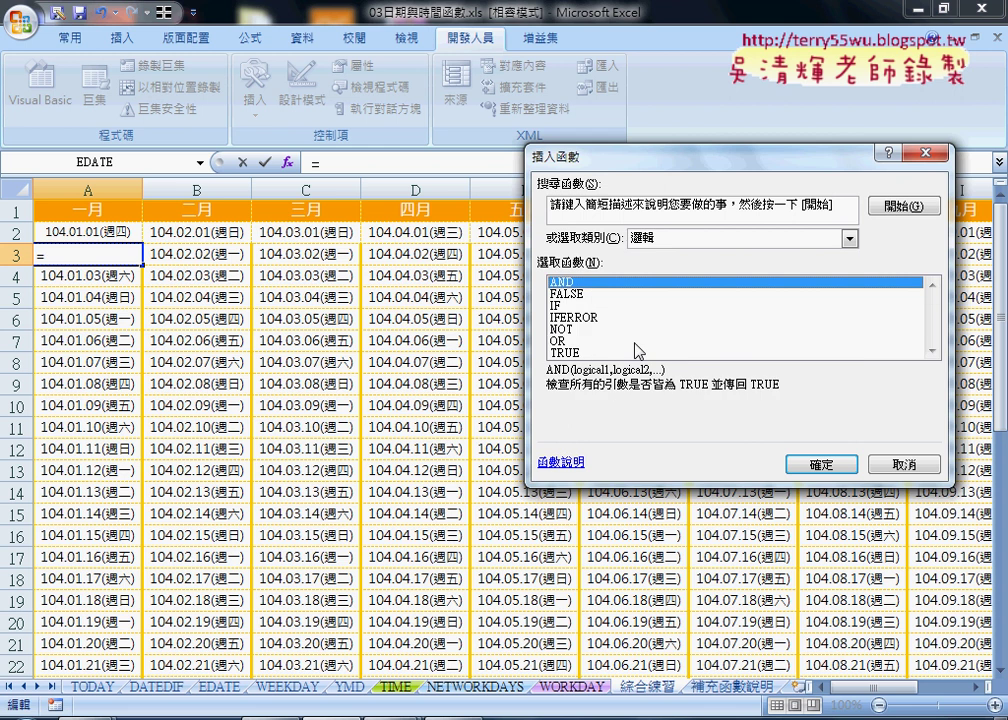
{"action": "double_click", "coordinate": [578, 305]}
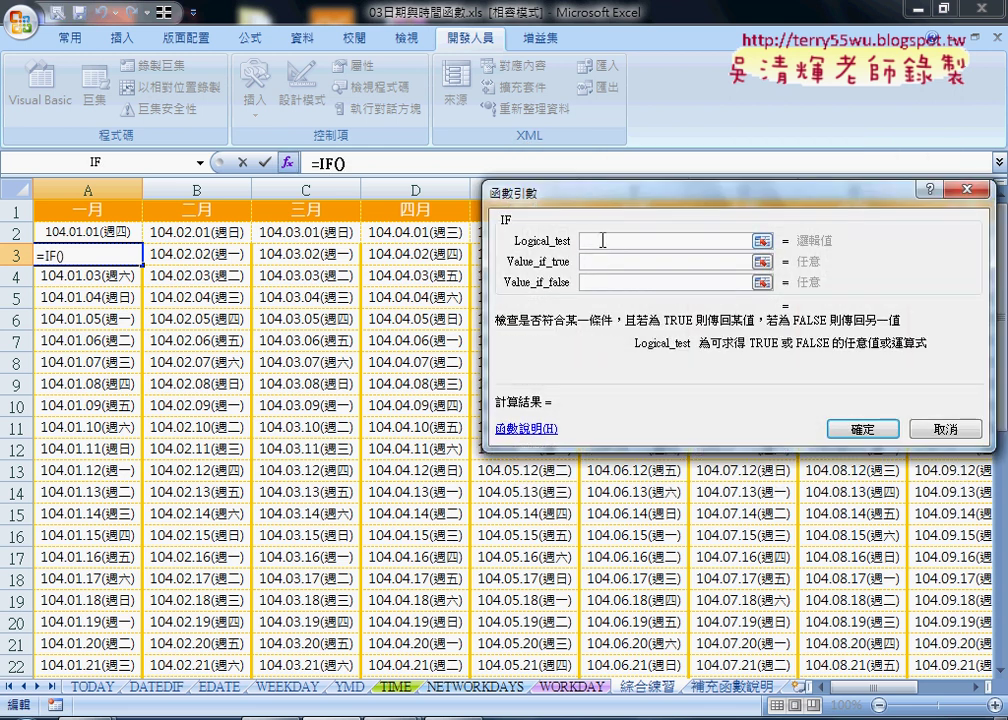
{"action": "type", "text": "mon"}
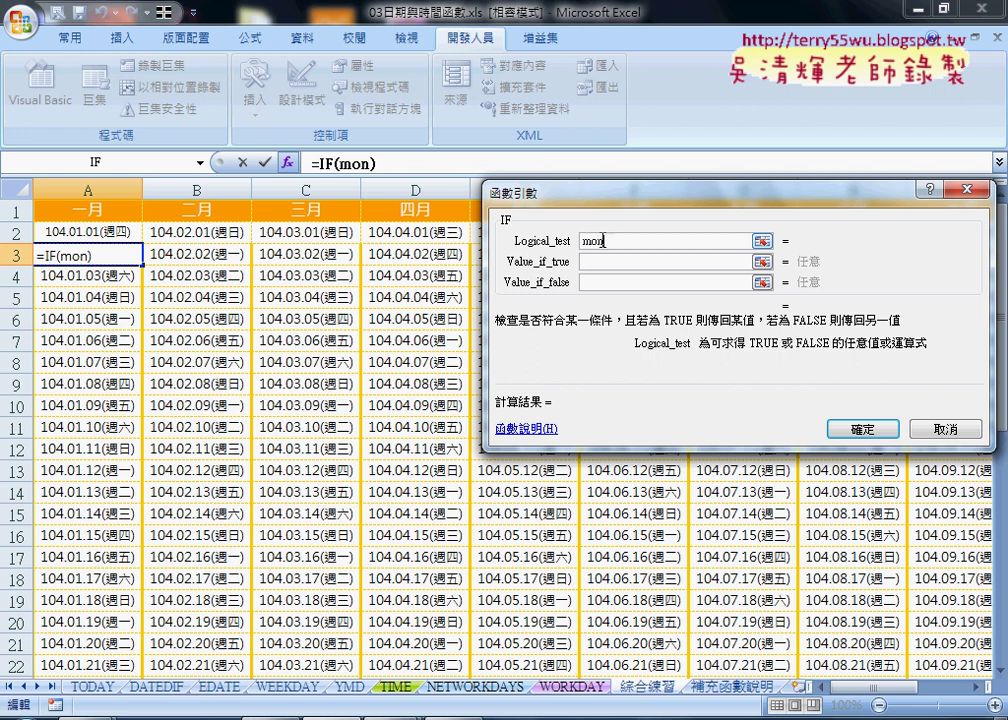
{"action": "type", "text": "th("}
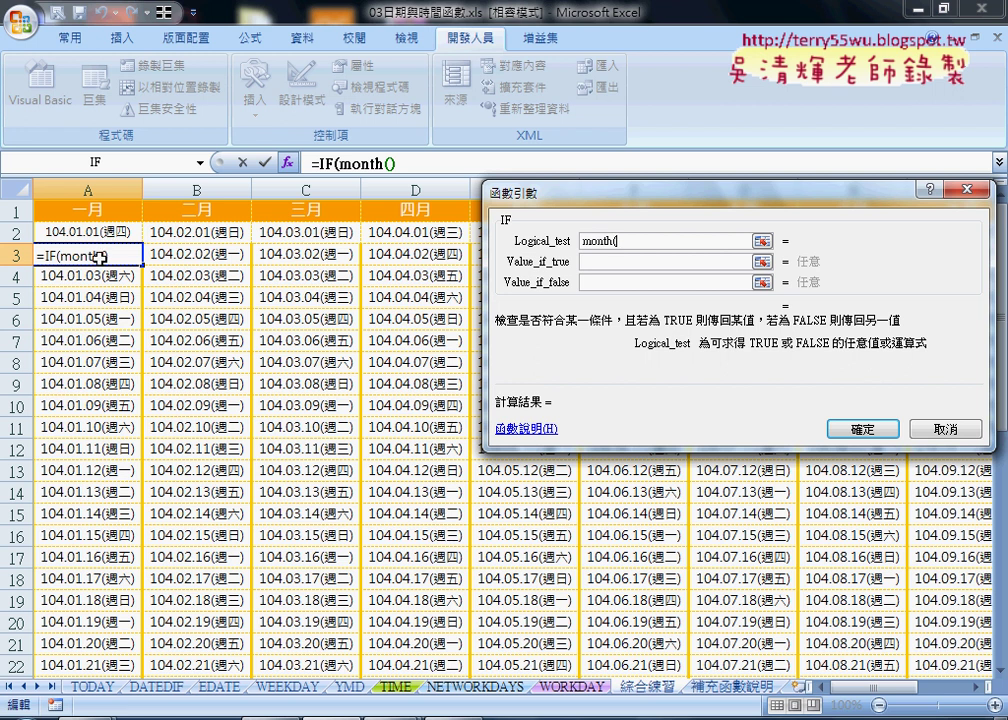
{"action": "left_click", "coordinate": [107, 233]}
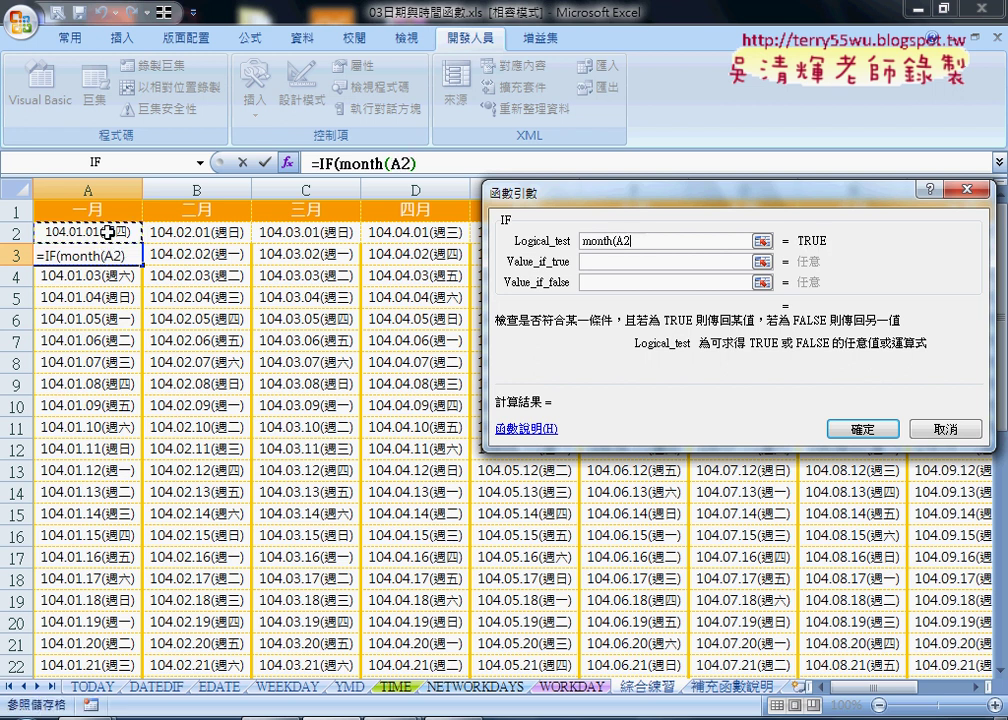
{"action": "type", "text": ")"}
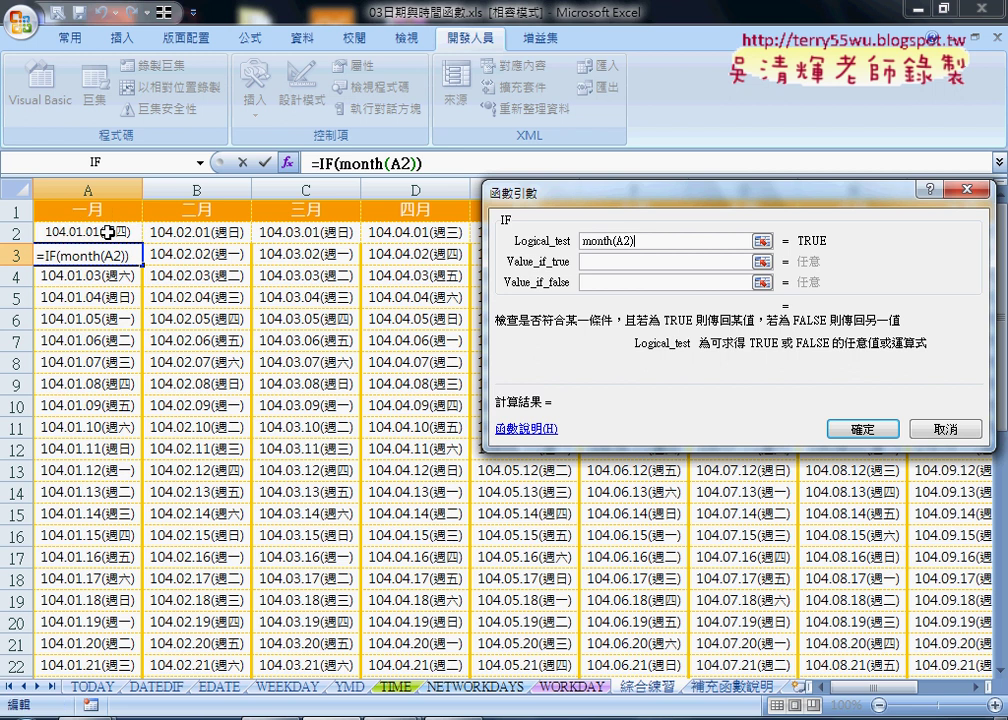
{"action": "type", "text": "<>m"}
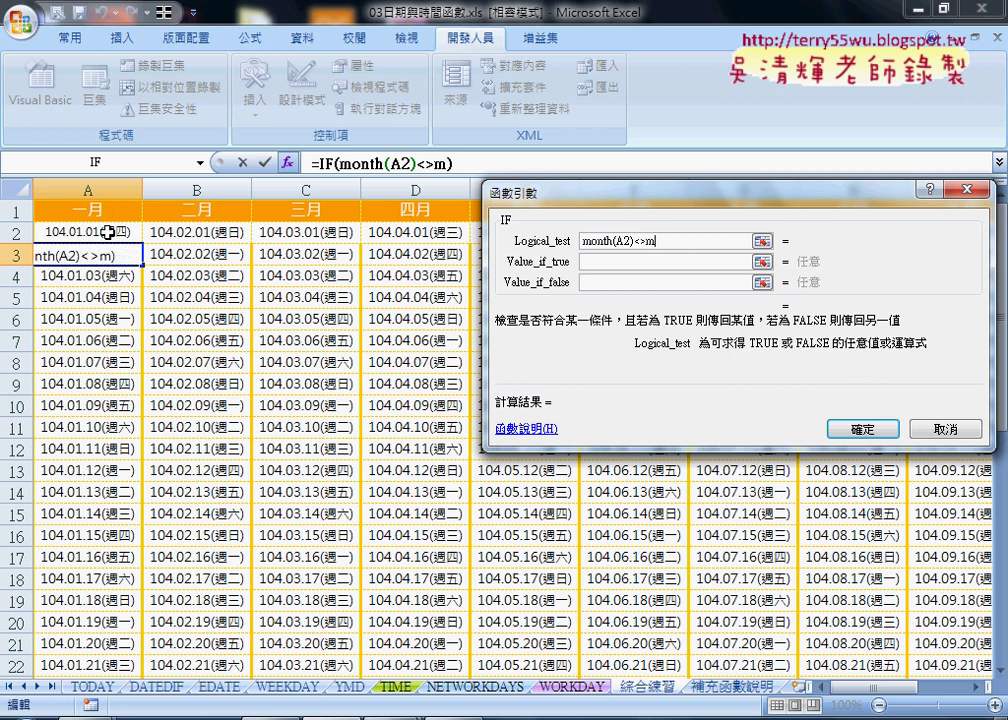
{"action": "type", "text": "on"}
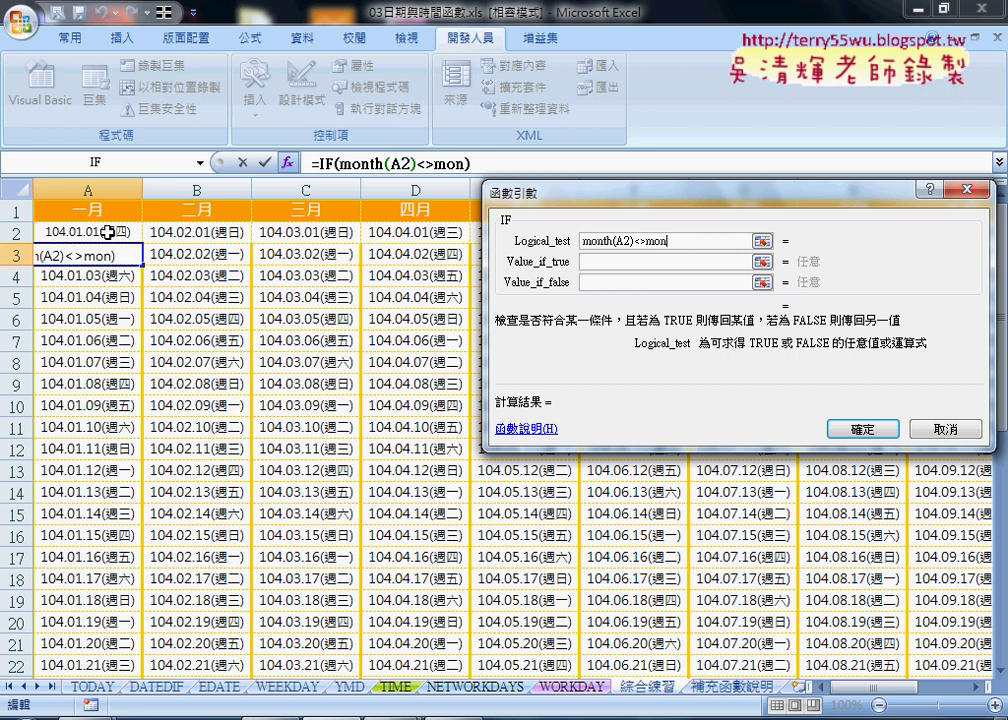
{"action": "type", "text": "th("}
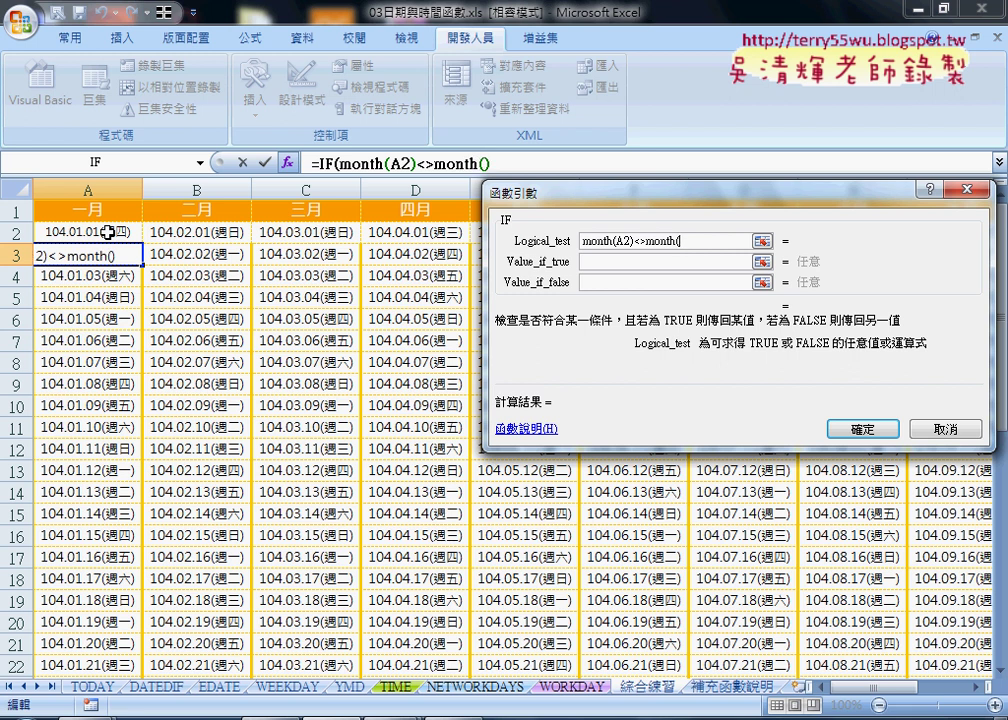
{"action": "type", "text": "A2"}
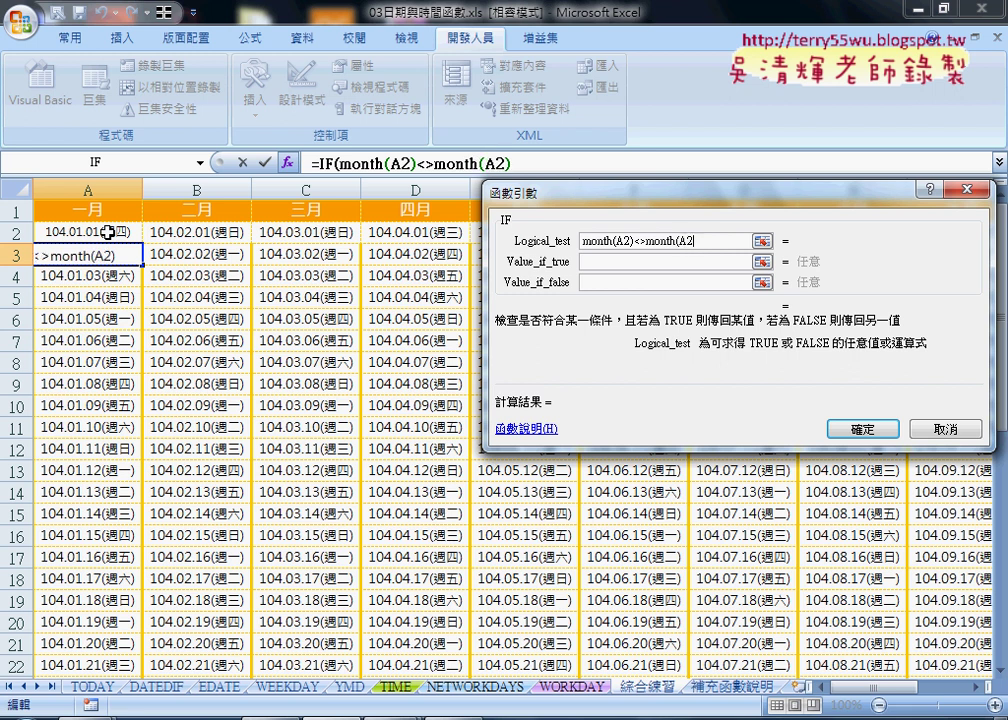
{"action": "type", "text": "+1)"}
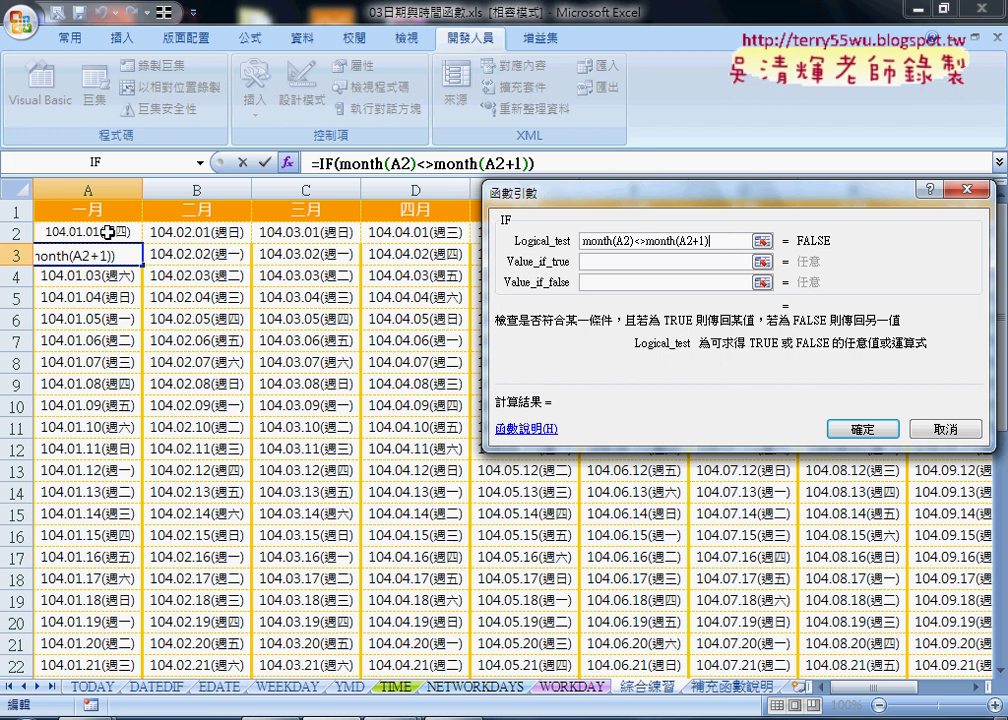
Step: Set IF's true value to "" and false value to the pasted A2+1, then confirm
{"action": "left_click", "coordinate": [617, 262]}
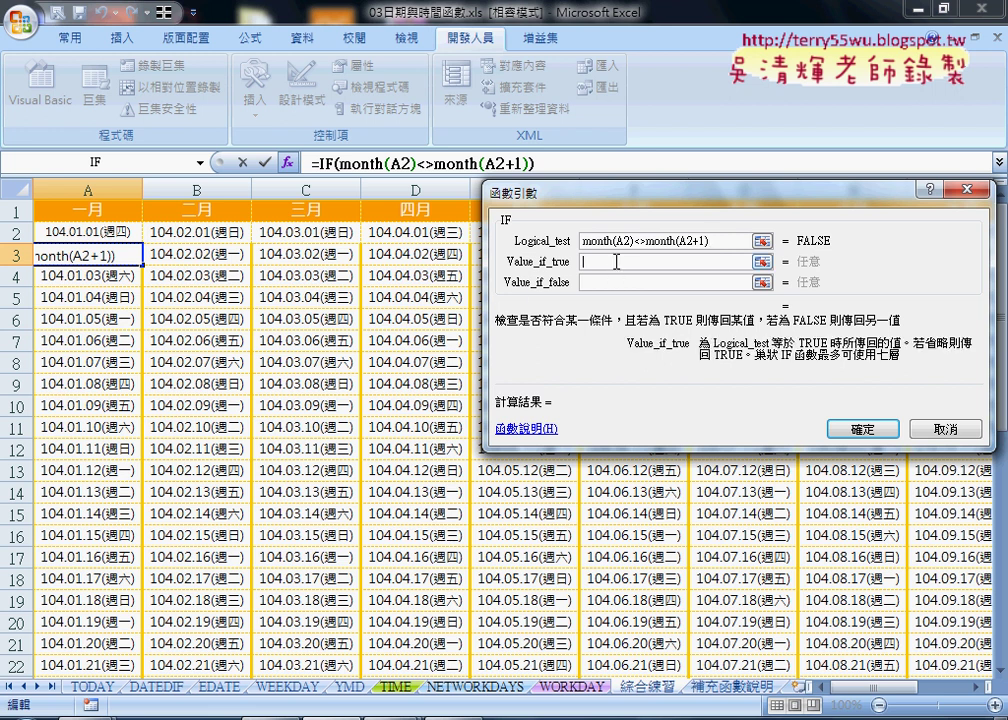
{"action": "type", "text": "\"\""}
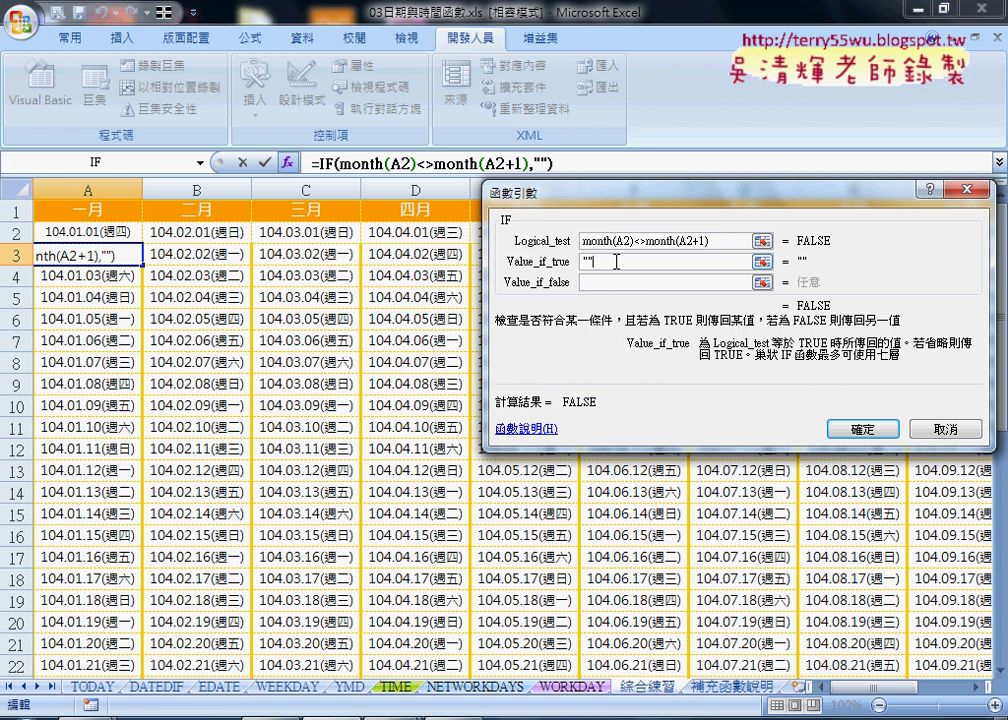
{"action": "left_click", "coordinate": [597, 283]}
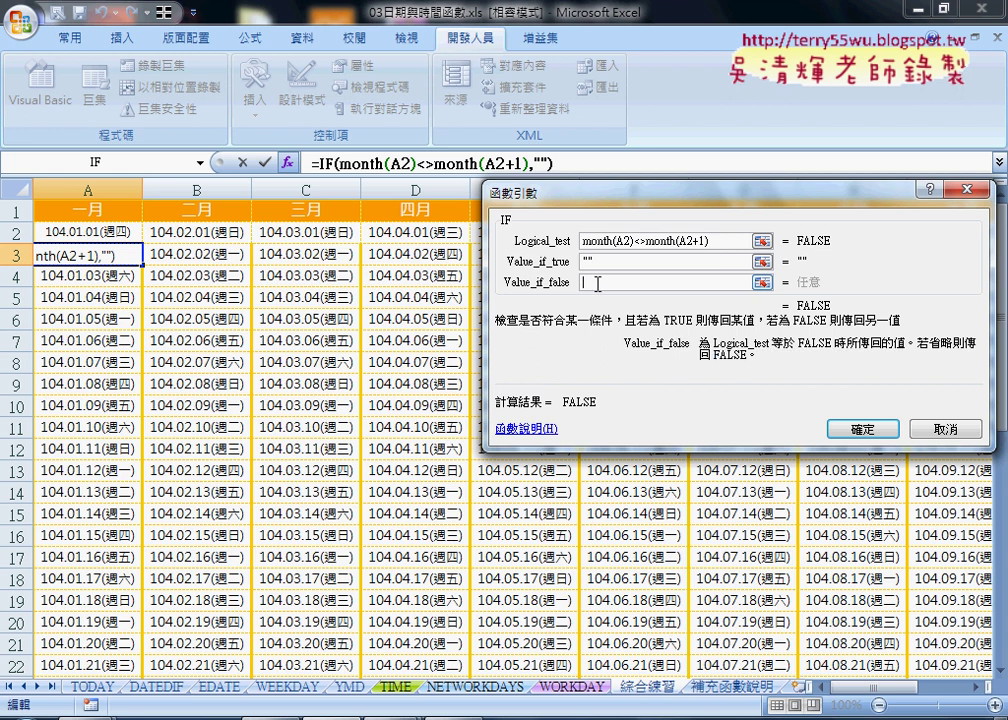
{"action": "right_click", "coordinate": [688, 283]}
{"action": "left_click", "coordinate": [730, 342]}
{"action": "left_click_drag", "start_coordinate": [608, 283], "coordinate": [557, 288]}
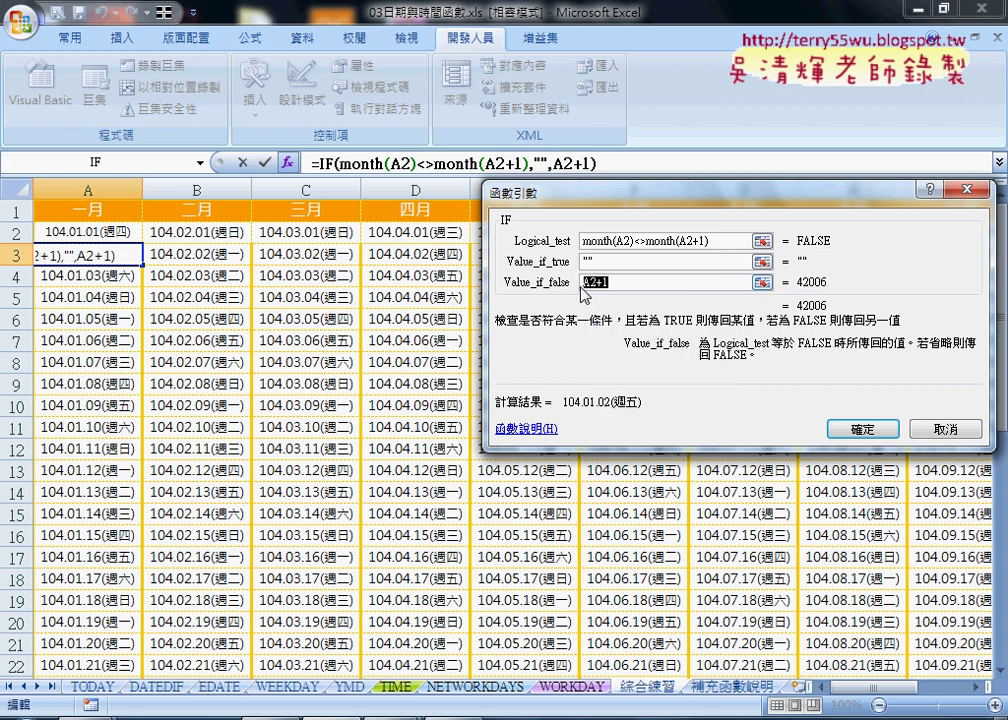
{"action": "left_click", "coordinate": [862, 429]}
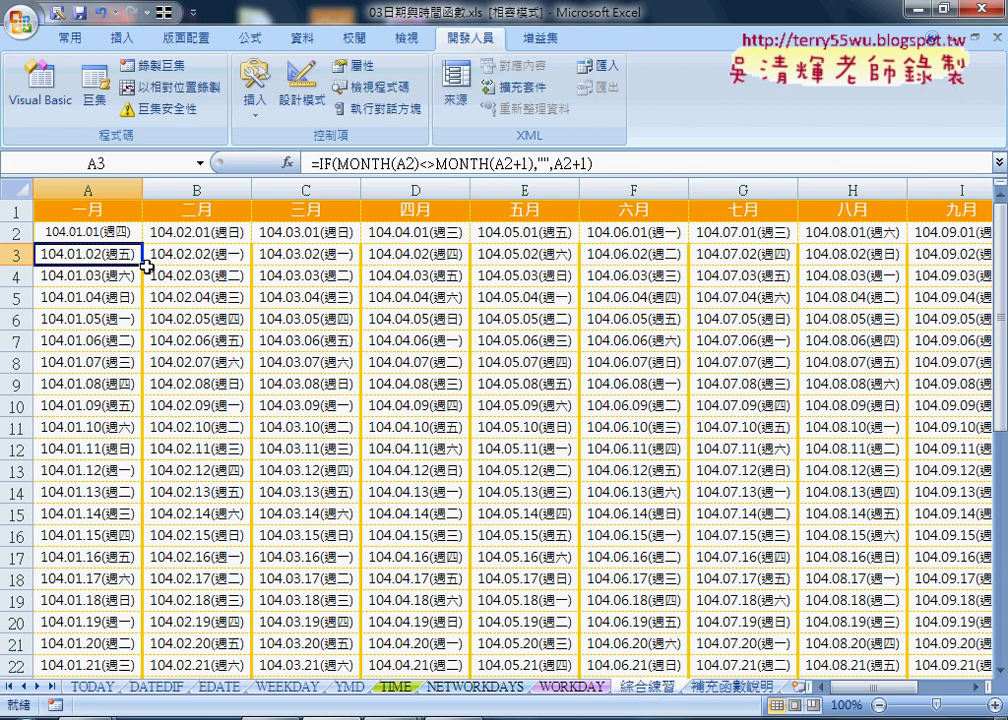
Step: Fill A3's IF formula down to row 32 and into column B, then inspect B29–B32's #VALUE! errors
{"action": "mouse_move", "coordinate": [146, 266]}
{"action": "left_mouse_down"}
{"action": "mouse_move", "coordinate": [144, 660]}
{"action": "mouse_move", "coordinate": [142, 650]}
{"action": "left_mouse_up"}
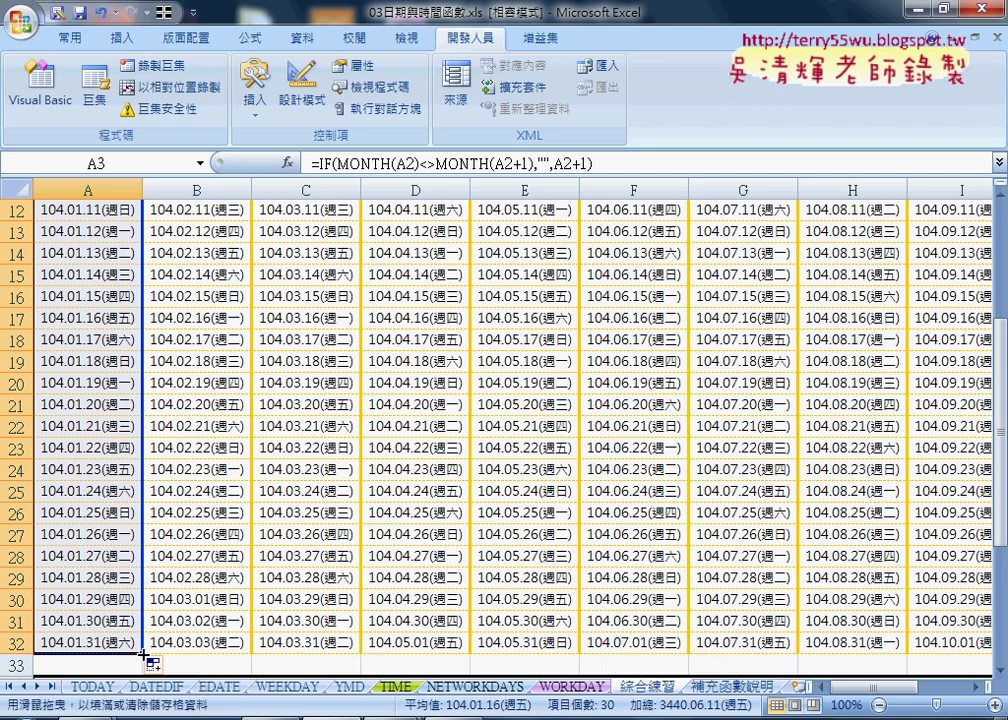
{"action": "left_click_drag", "start_coordinate": [143, 655], "coordinate": [250, 658]}
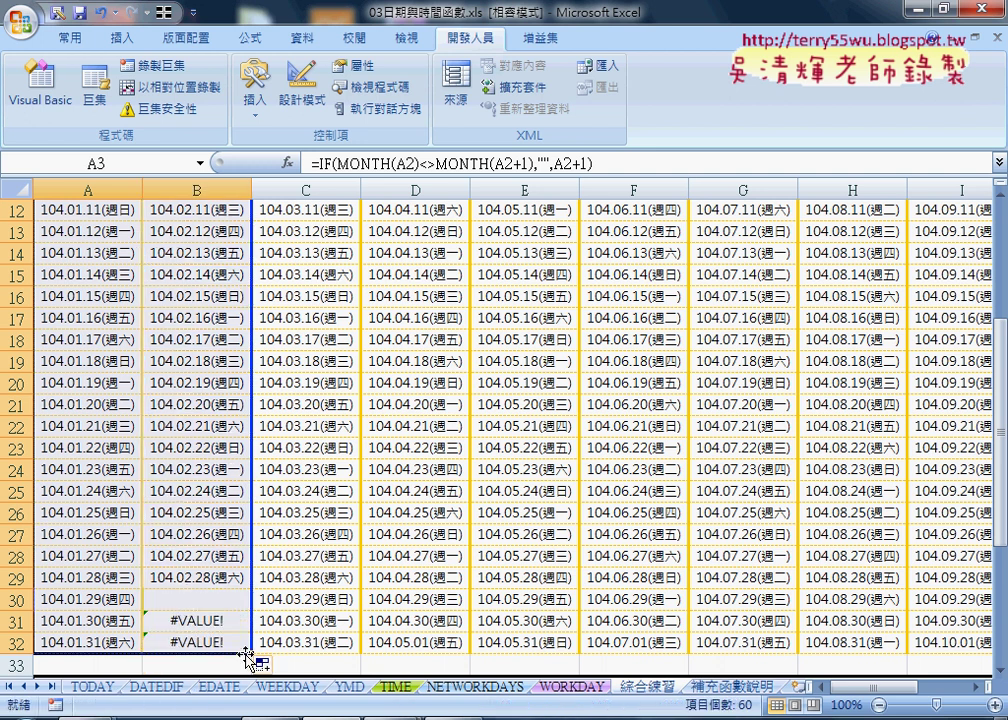
{"action": "left_click", "coordinate": [199, 579]}
{"action": "left_click", "coordinate": [199, 601]}
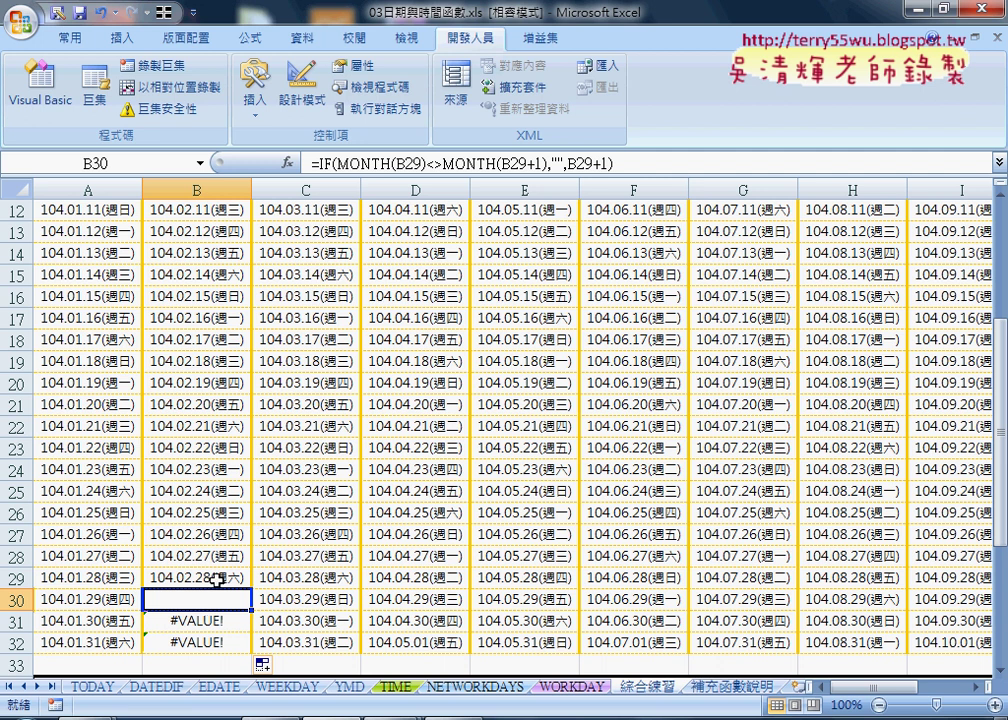
{"action": "left_click", "coordinate": [215, 618]}
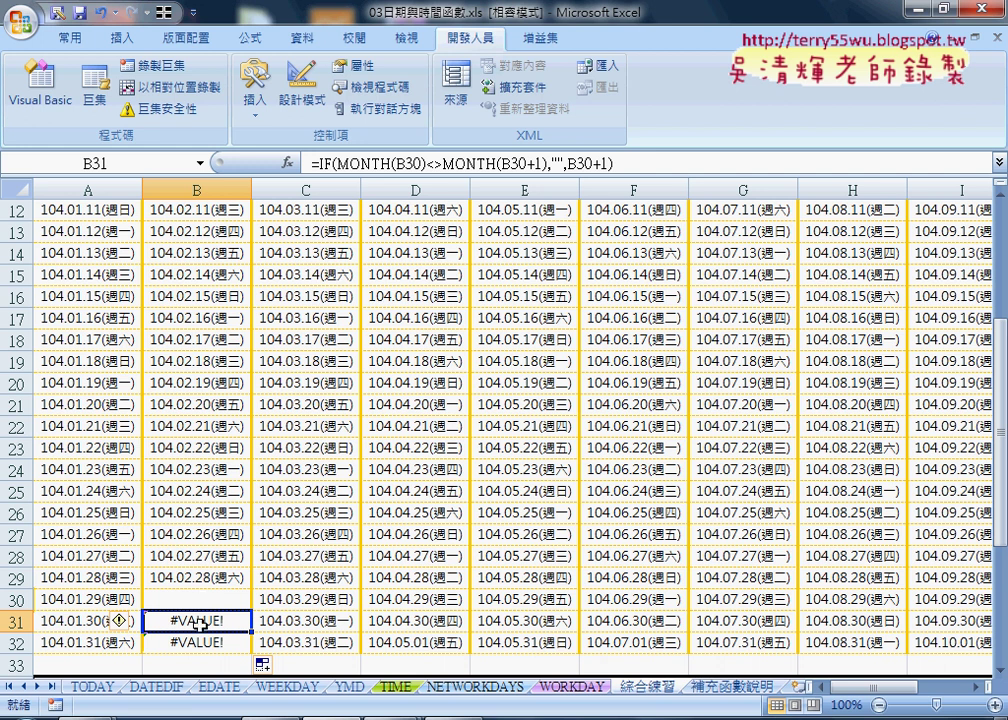
{"action": "left_click_drag", "start_coordinate": [200, 621], "coordinate": [201, 640]}
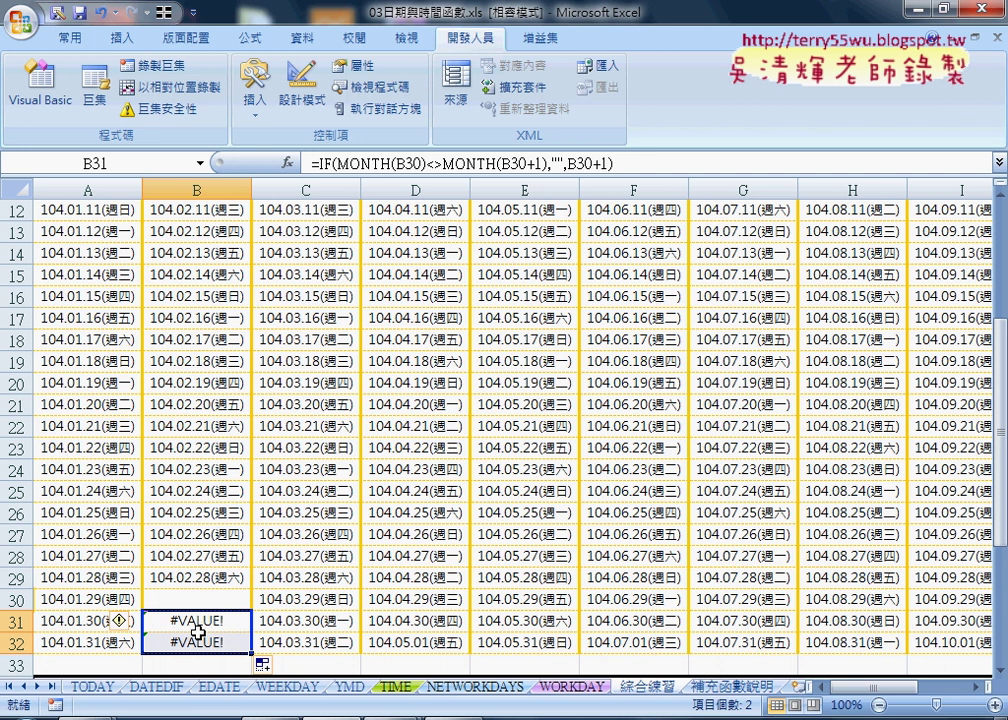
{"action": "scroll", "coordinate": [198, 632], "scroll_direction": "up", "scroll_amount": 4}
Step: Cut the IF date formula out of A3, leaving only the equals sign
{"action": "left_click", "coordinate": [107, 256]}
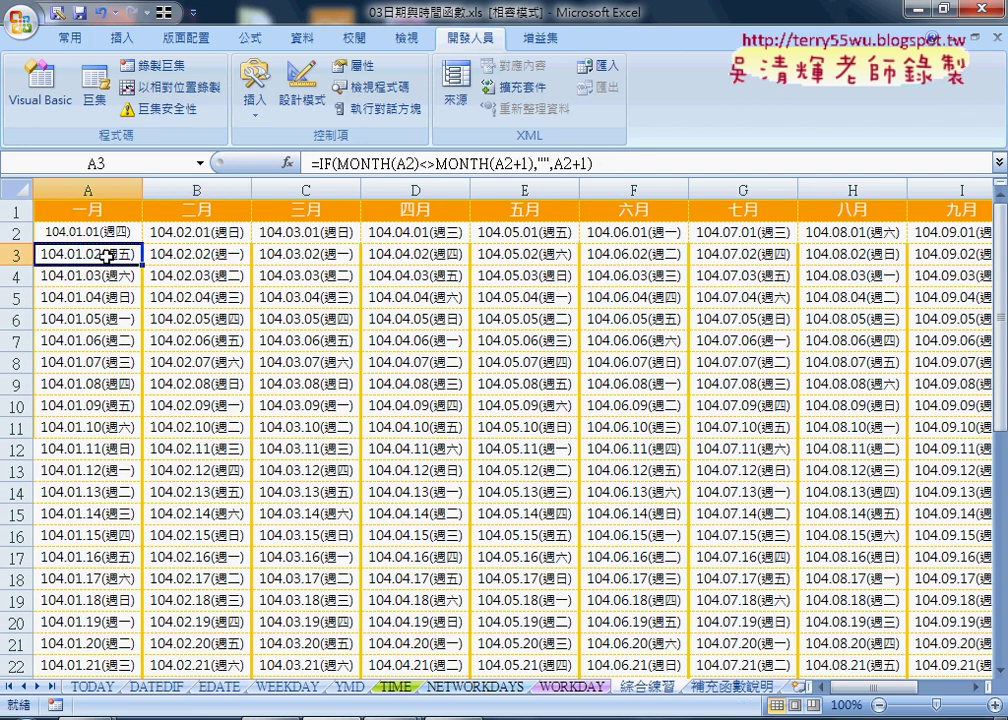
{"action": "left_click_drag", "start_coordinate": [313, 163], "coordinate": [519, 158]}
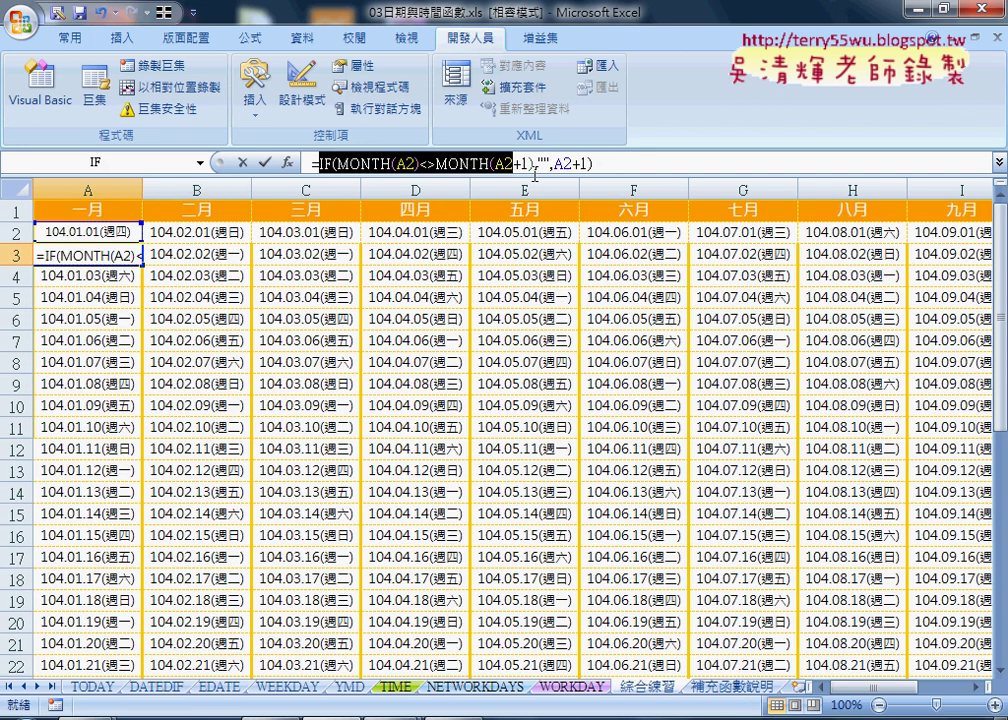
{"action": "right_click", "coordinate": [519, 158]}
{"action": "left_click", "coordinate": [524, 169]}
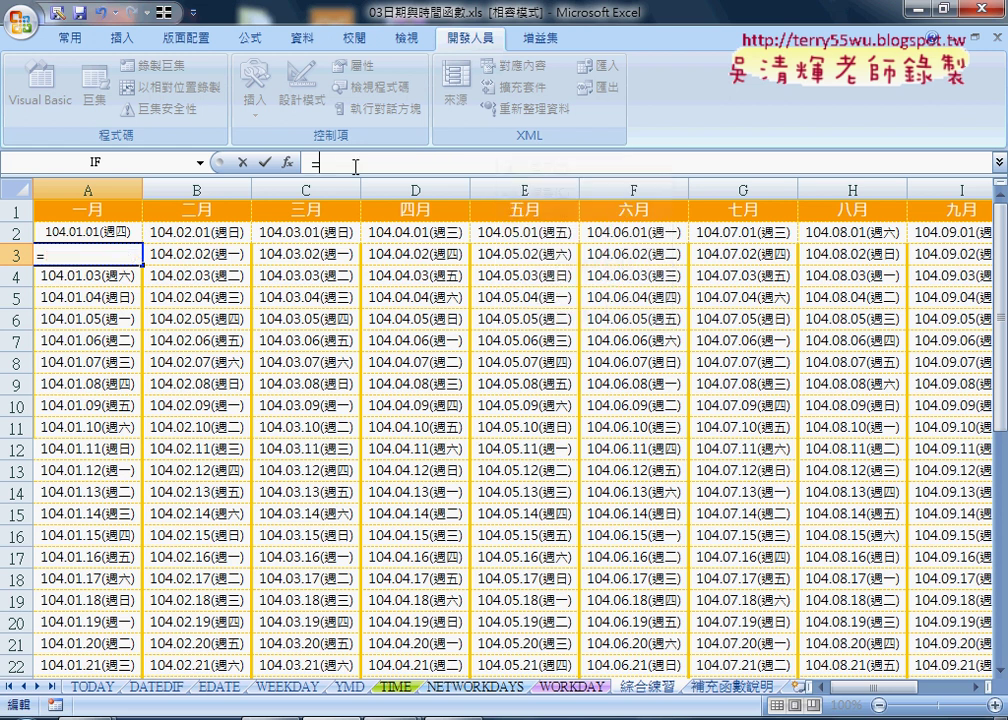
Step: Insert IFERROR in A3 with the IF formula as Value and "" as Value_if_error
{"action": "left_click", "coordinate": [288, 163]}
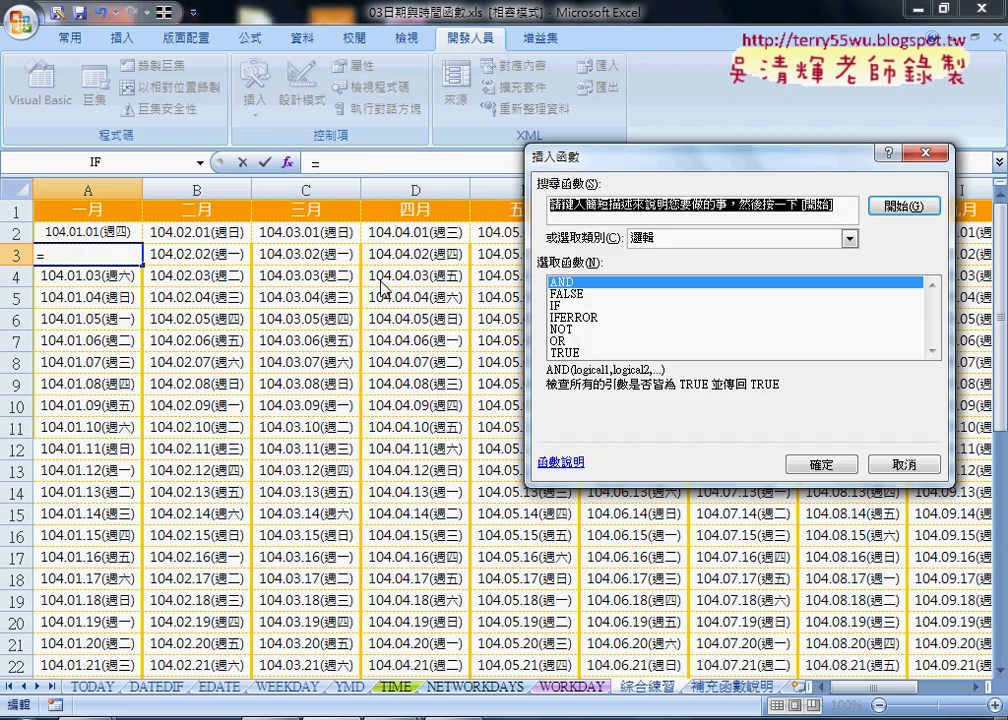
{"action": "left_click", "coordinate": [574, 318]}
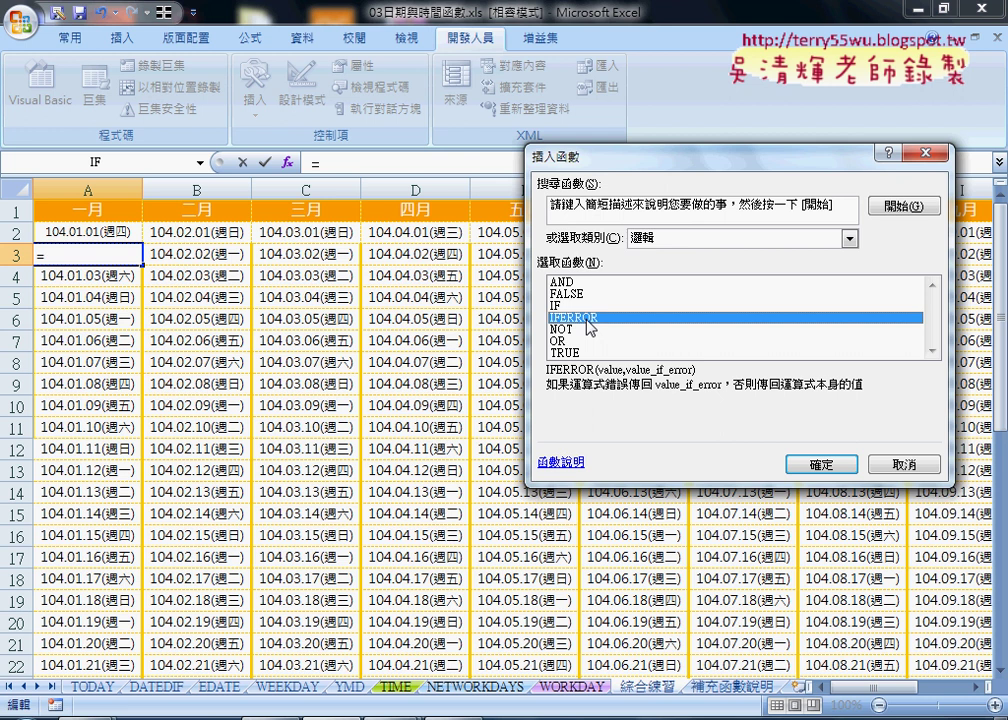
{"action": "left_click", "coordinate": [837, 472]}
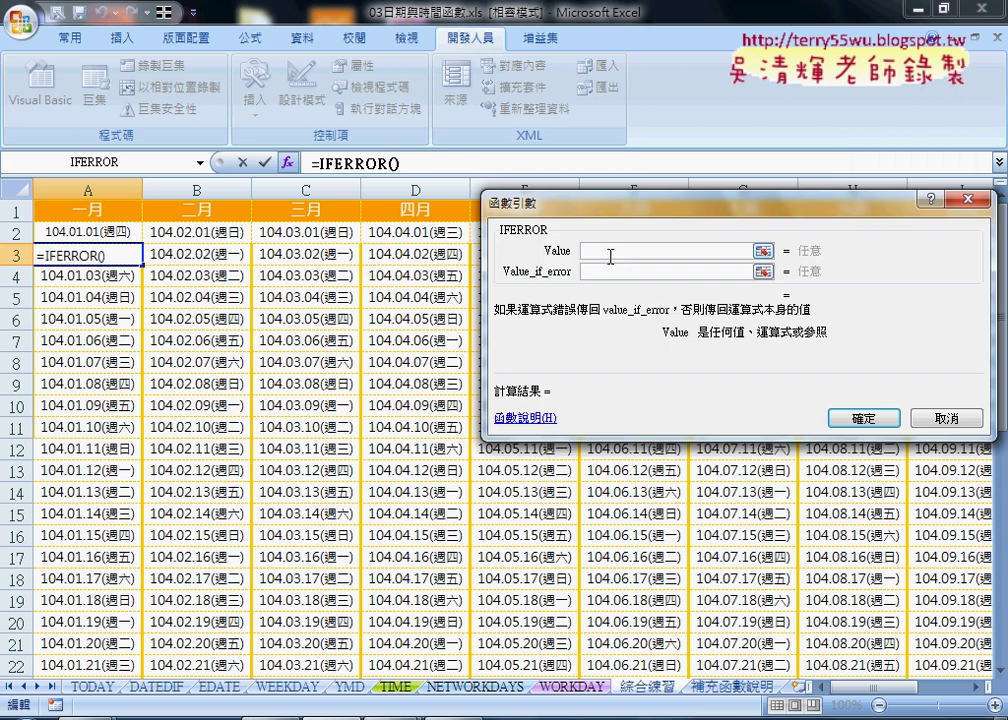
{"action": "right_click", "coordinate": [605, 251]}
{"action": "left_click", "coordinate": [640, 308]}
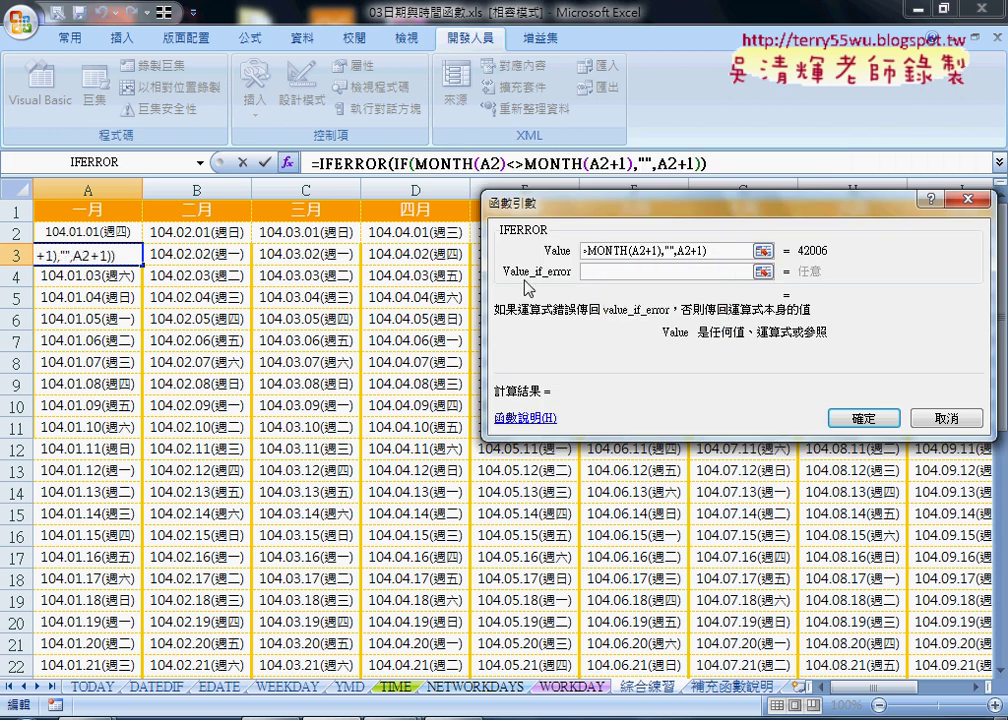
{"action": "left_click", "coordinate": [600, 272]}
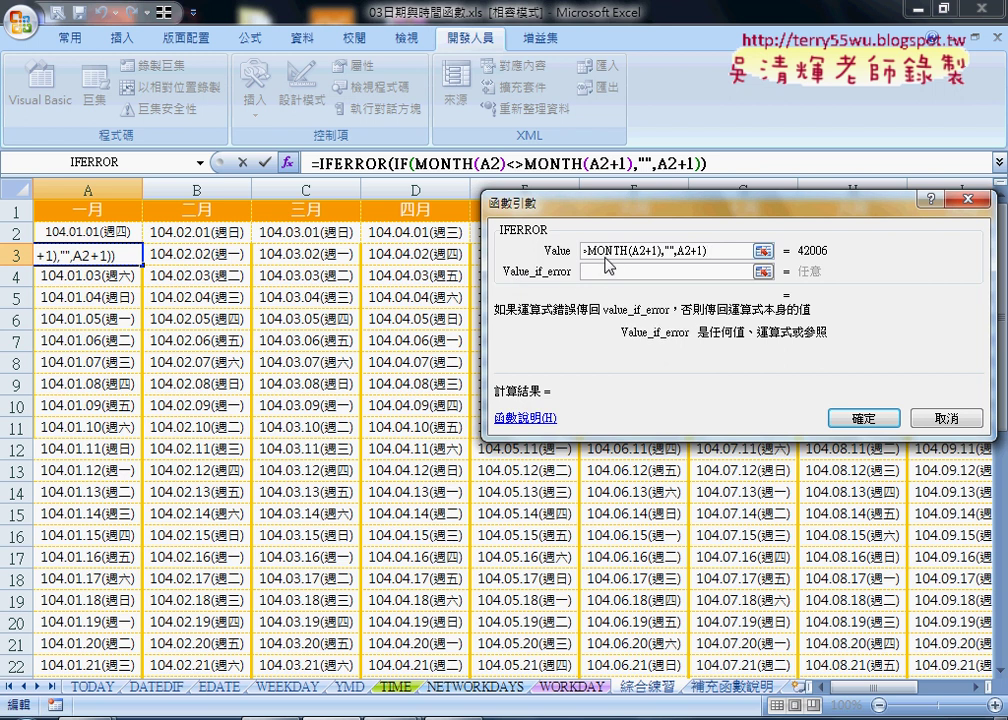
{"action": "type", "text": "\"\""}
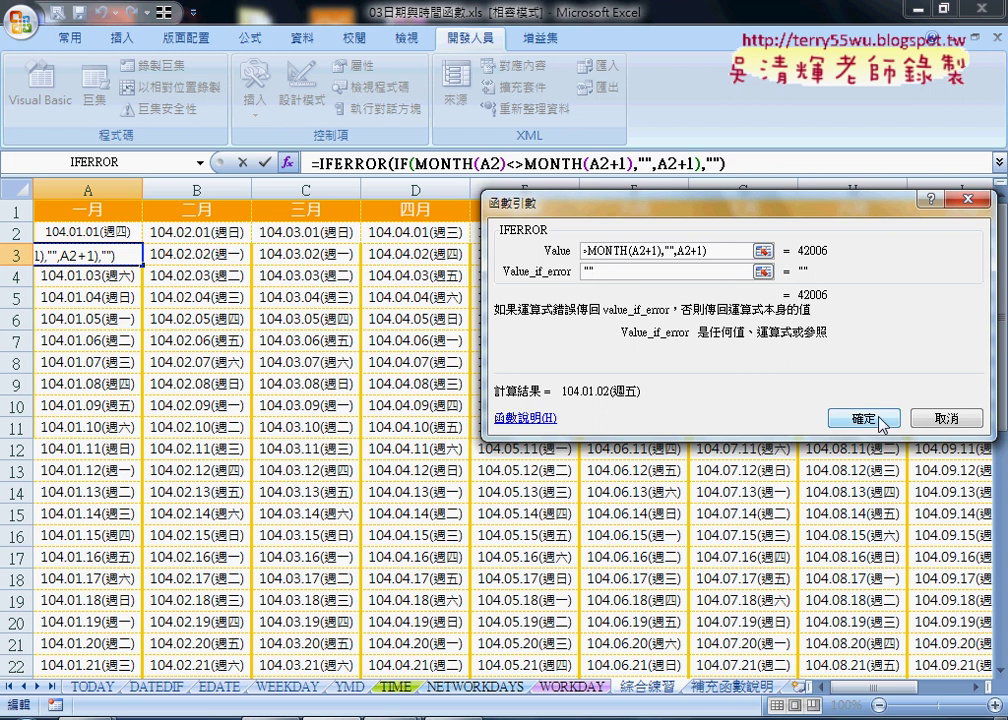
{"action": "left_click", "coordinate": [826, 419]}
Step: Fill A3's IFERROR formula through A3:L32, so February ends at 104.02.28 and April at 104.04.30
{"action": "mouse_move", "coordinate": [144, 267]}
{"action": "left_mouse_down"}
{"action": "mouse_move", "coordinate": [164, 643]}
{"action": "mouse_move", "coordinate": [146, 655]}
{"action": "mouse_move", "coordinate": [928, 577]}
{"action": "mouse_move", "coordinate": [904, 576]}
{"action": "left_mouse_up"}
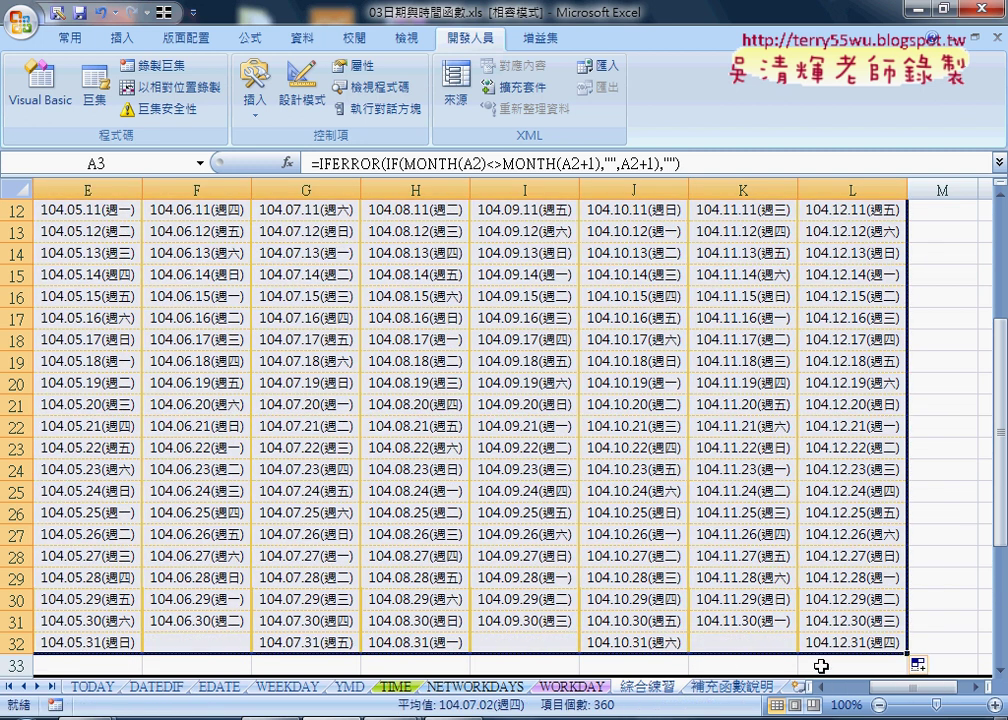
{"action": "left_click_drag", "start_coordinate": [912, 688], "coordinate": [843, 697]}
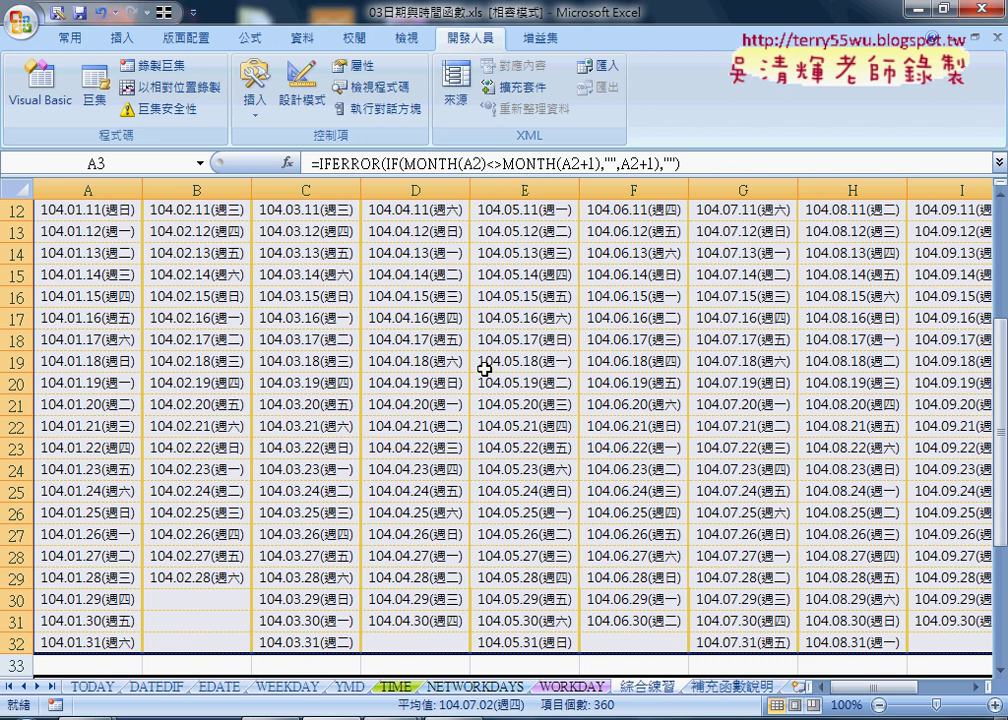
{"action": "scroll", "coordinate": [484, 370], "scroll_direction": "up", "scroll_amount": 3}
{"action": "scroll", "coordinate": [427, 376], "scroll_direction": "up", "scroll_amount": 1}
{"action": "left_click", "coordinate": [201, 234]}
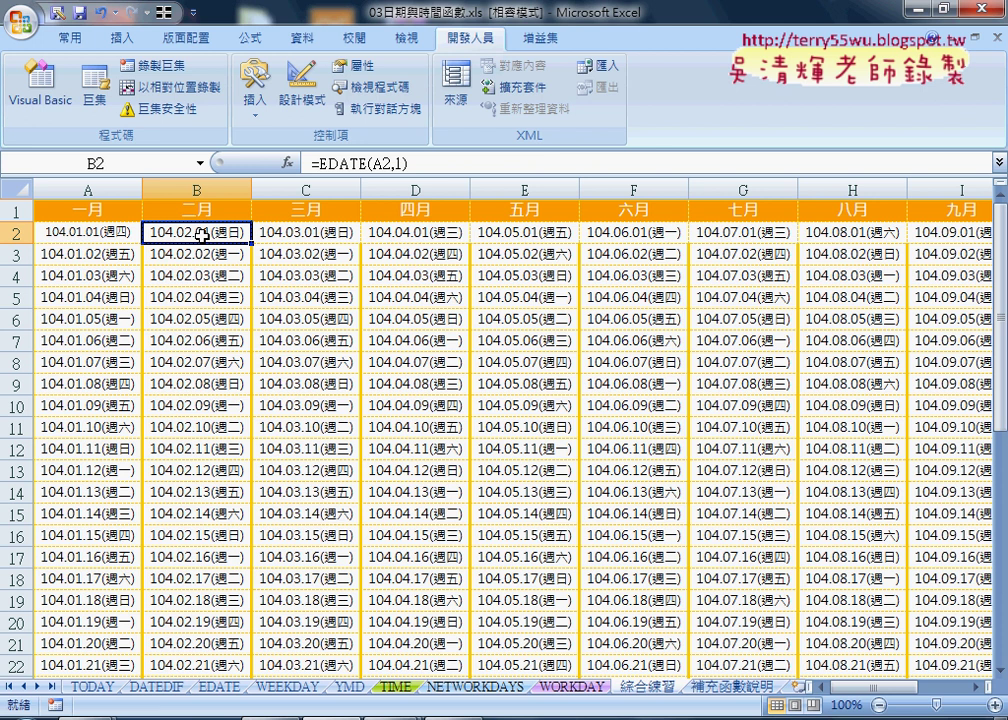
{"action": "left_click", "coordinate": [88, 258]}
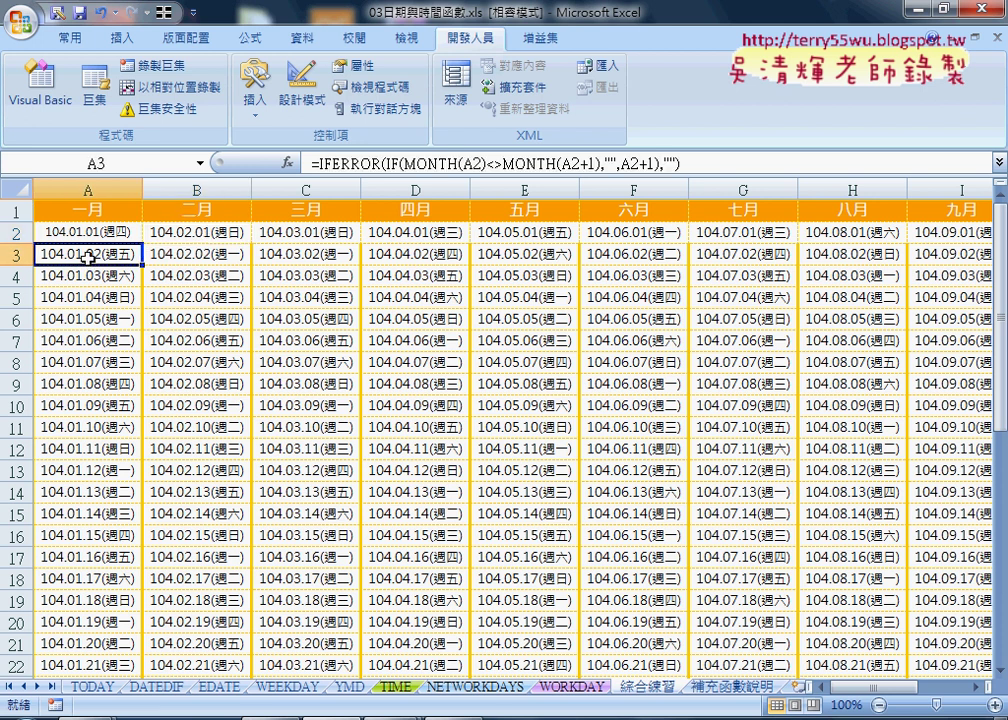